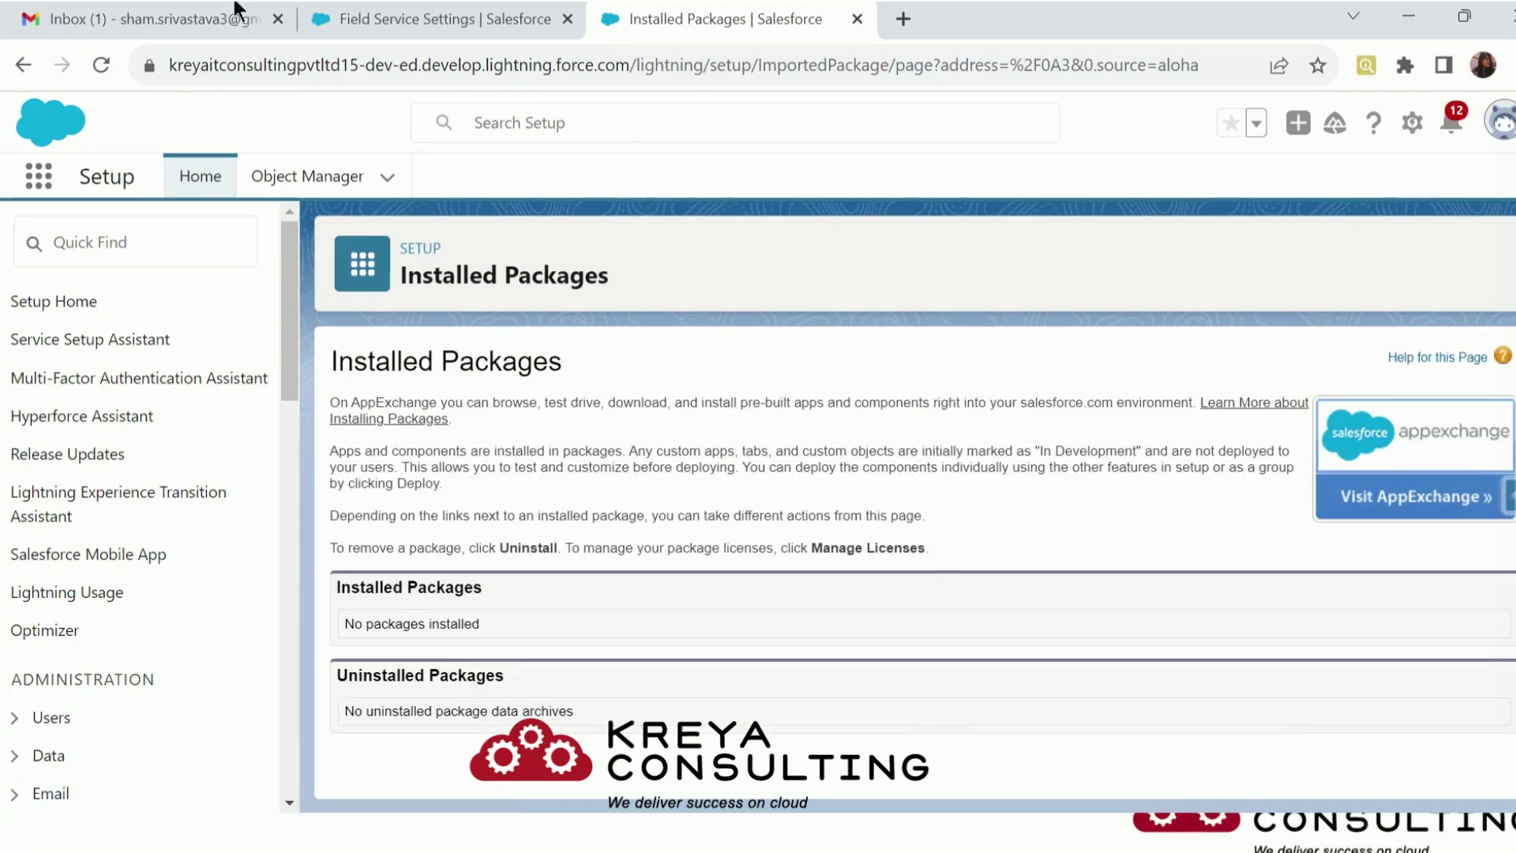
Switch to Gmail, read the "Package FSL Install Successful" email and return to the inbox.
left_click(31, 11)
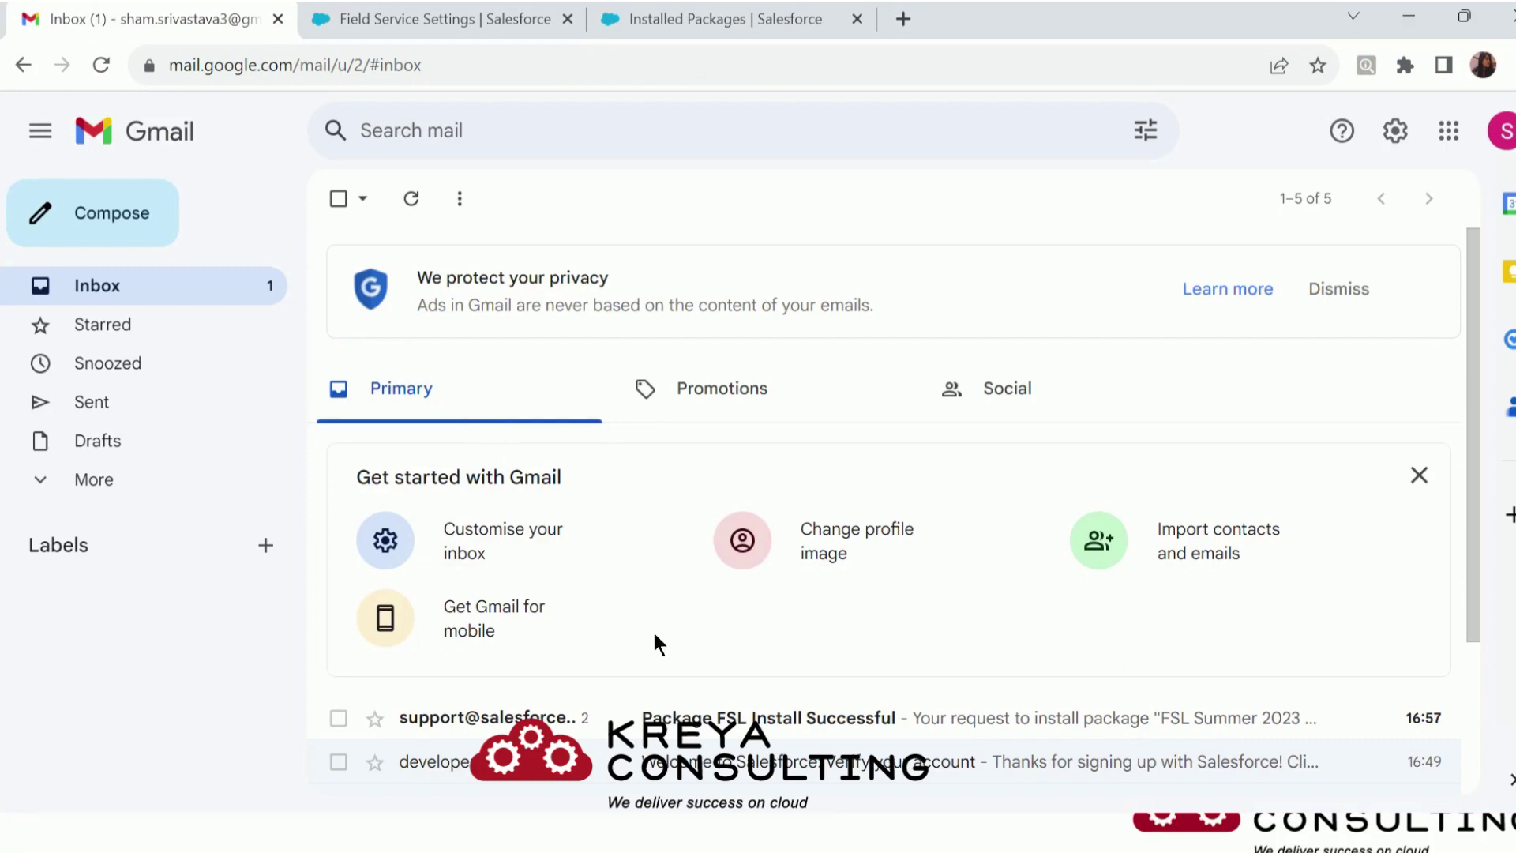
left_click(675, 720)
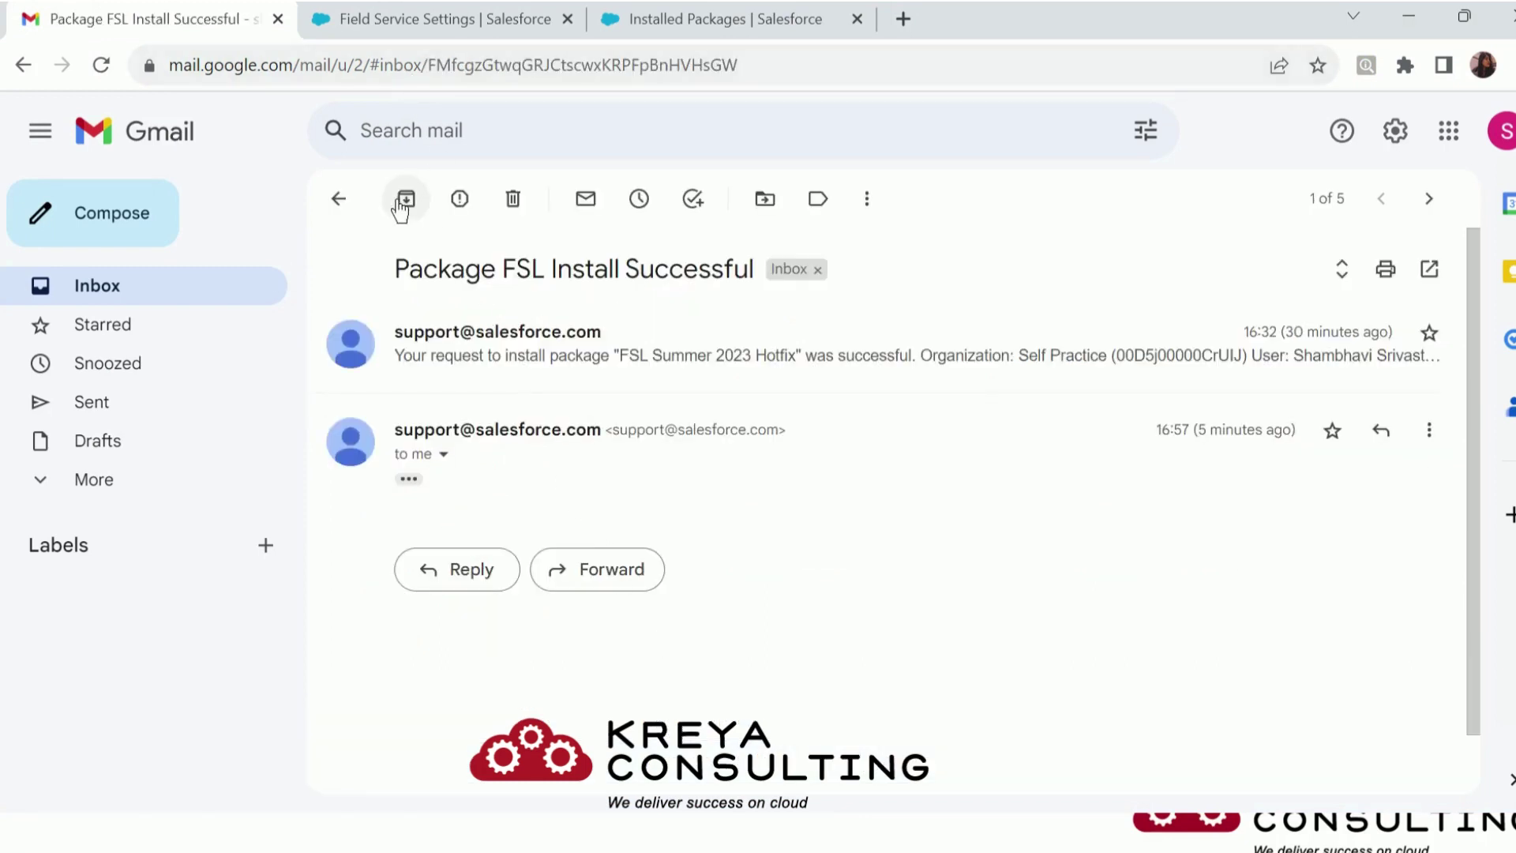
left_click(339, 198)
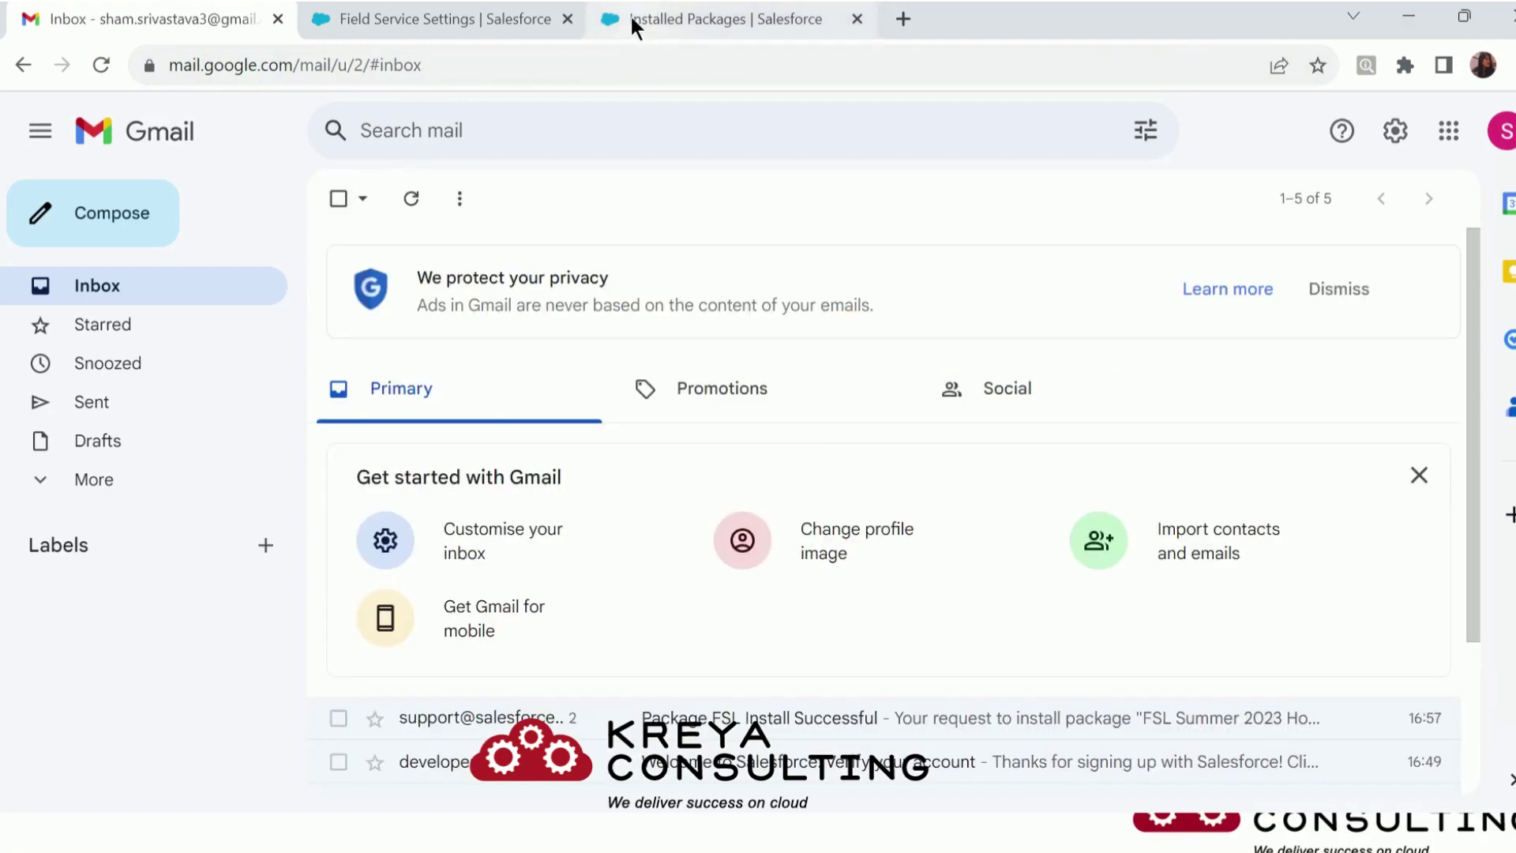
left_click(363, 15)
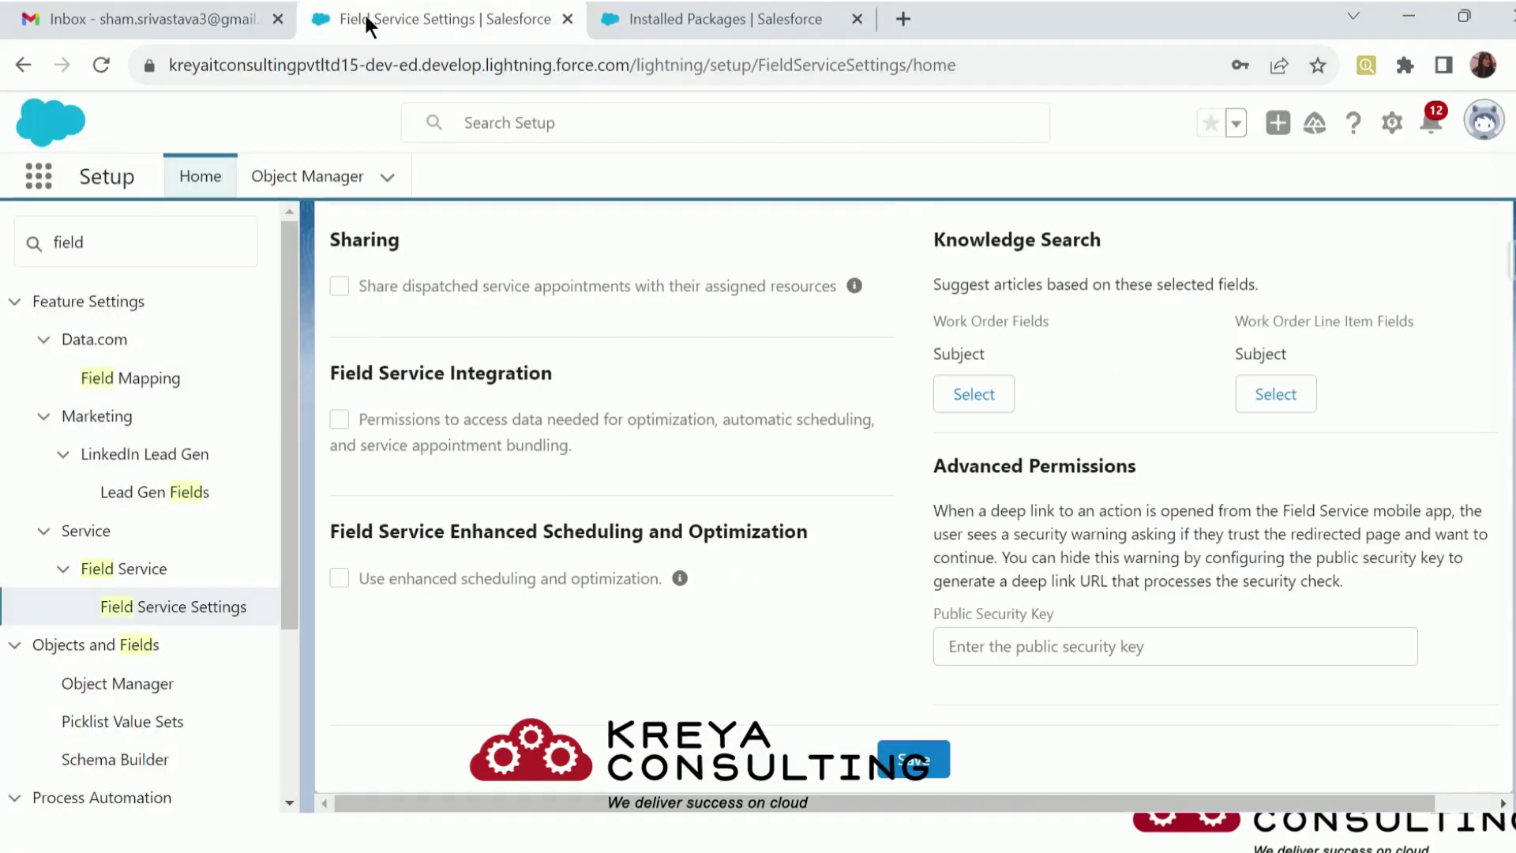
left_click(38, 175)
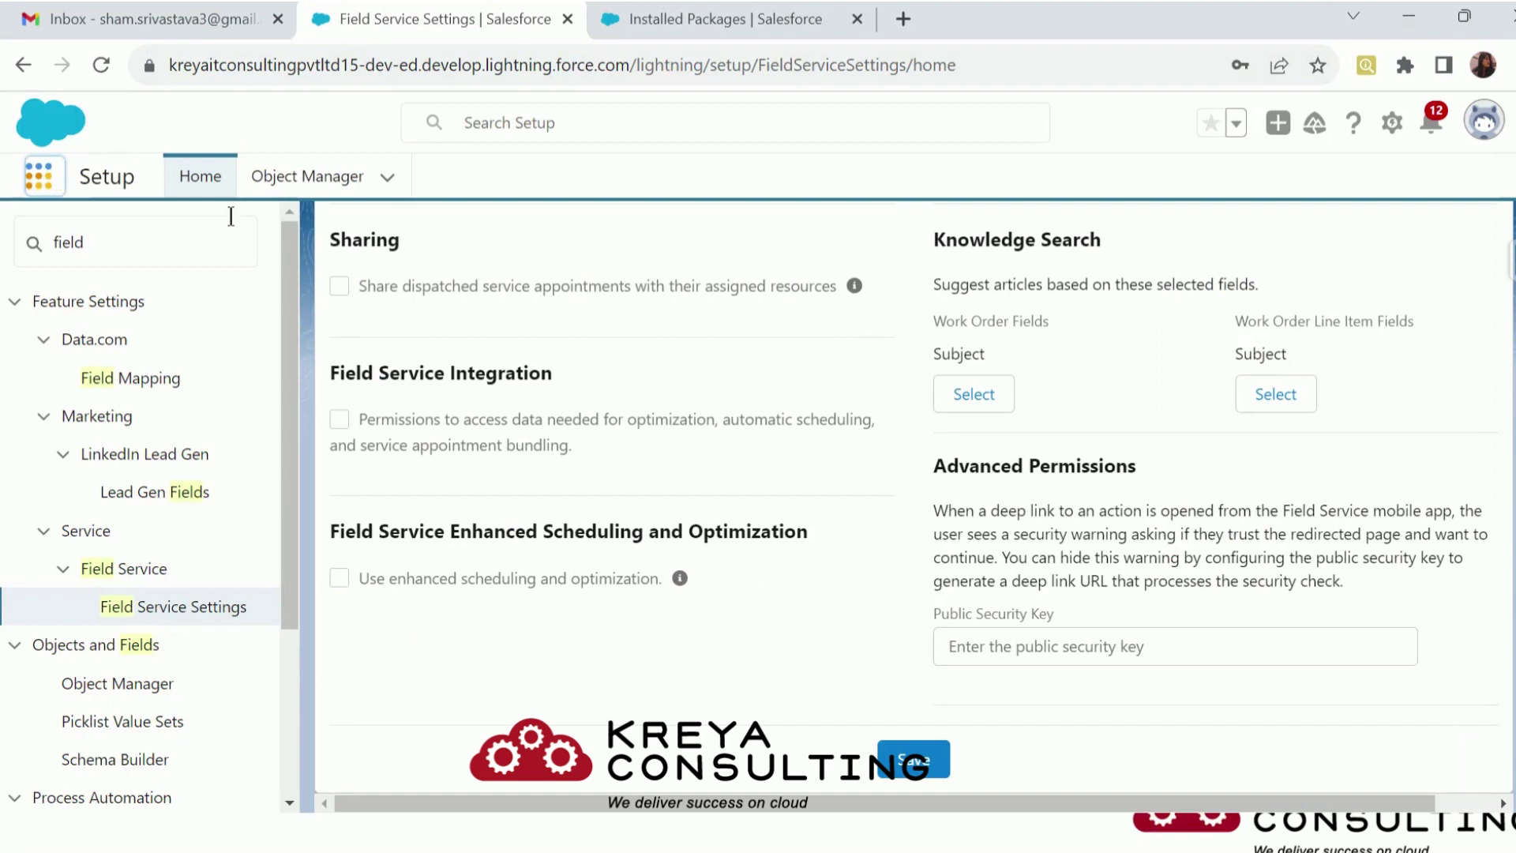
type("field")
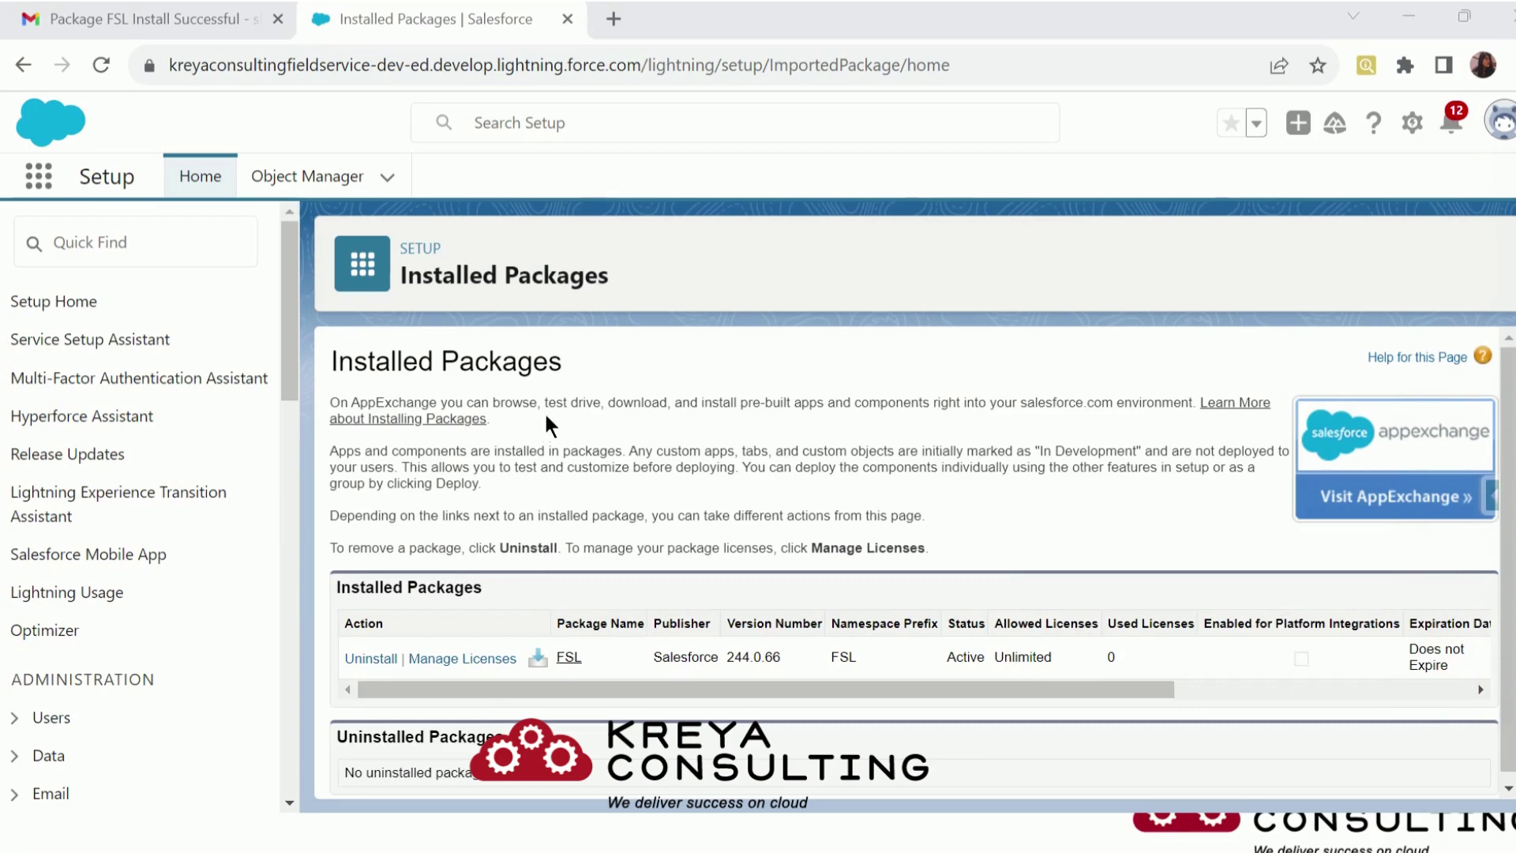
Search the App Launcher for "field" and open the Field Service and Field Service Admin apps, each in a new browser tab.
left_click(41, 180)
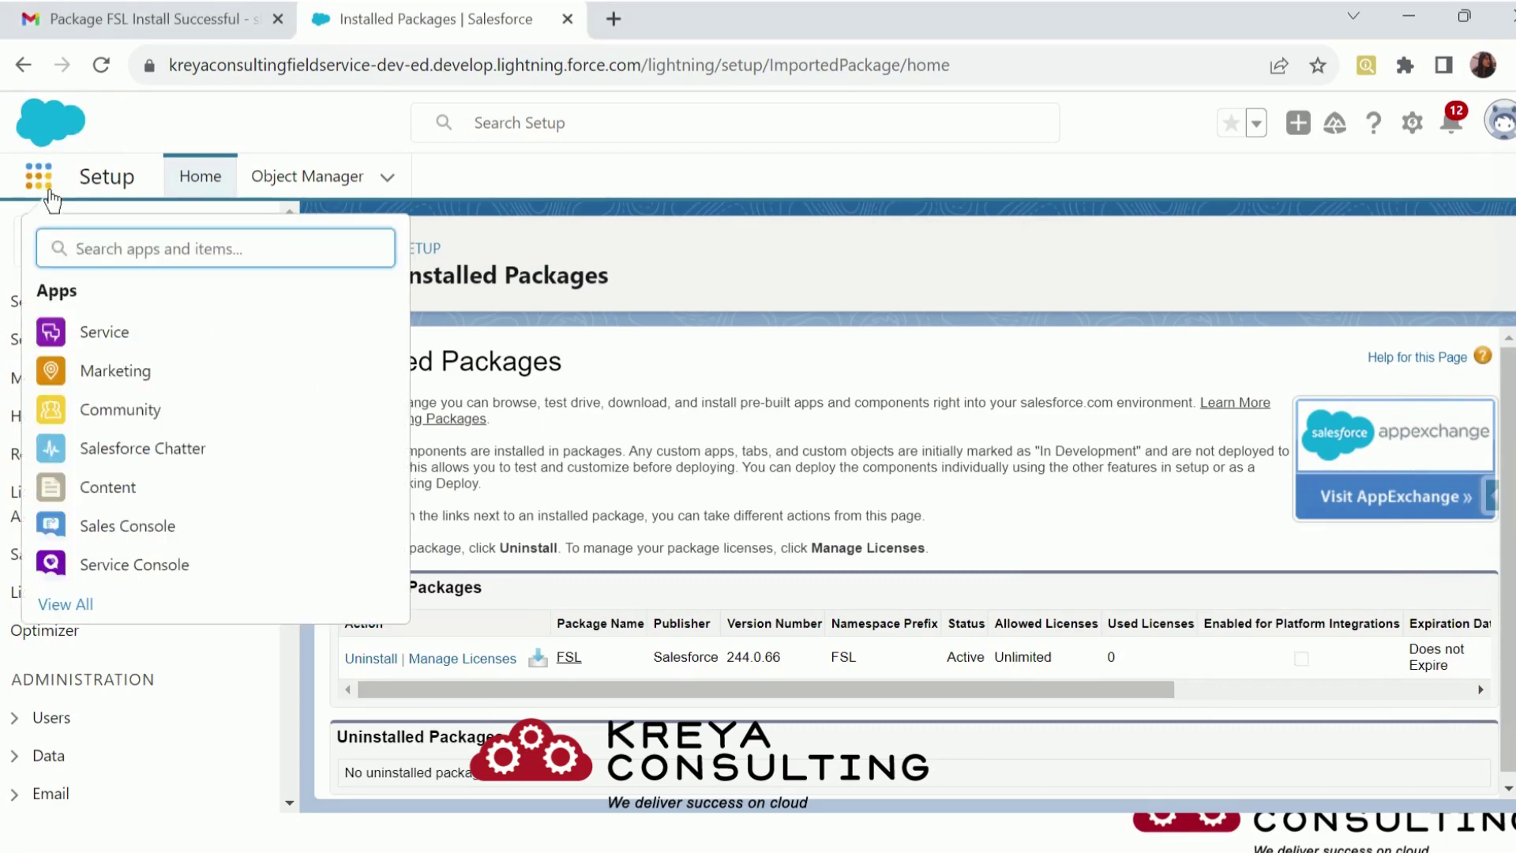
type("field")
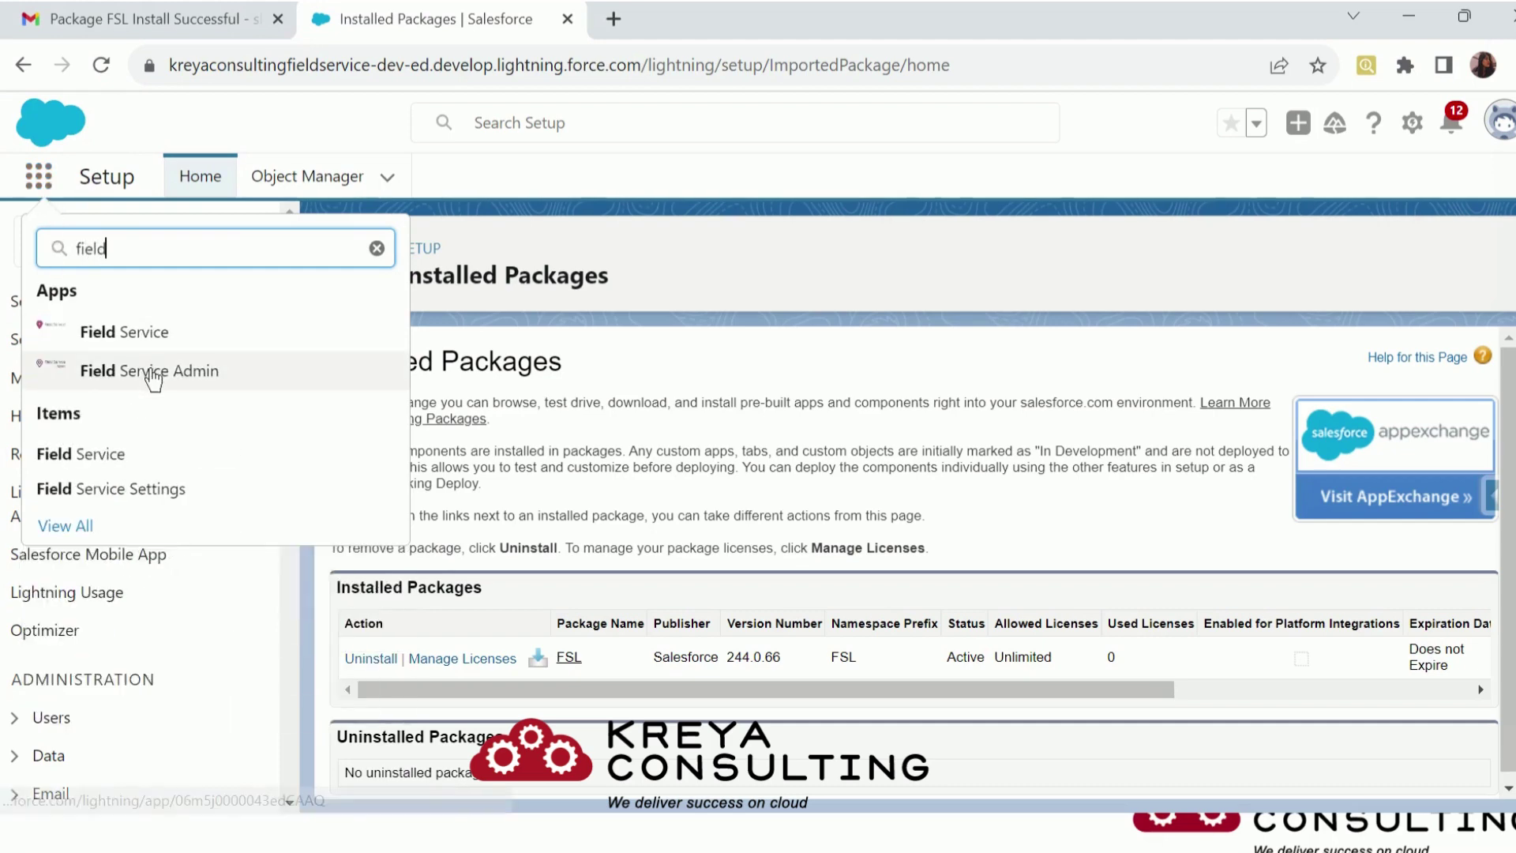
right_click(149, 334)
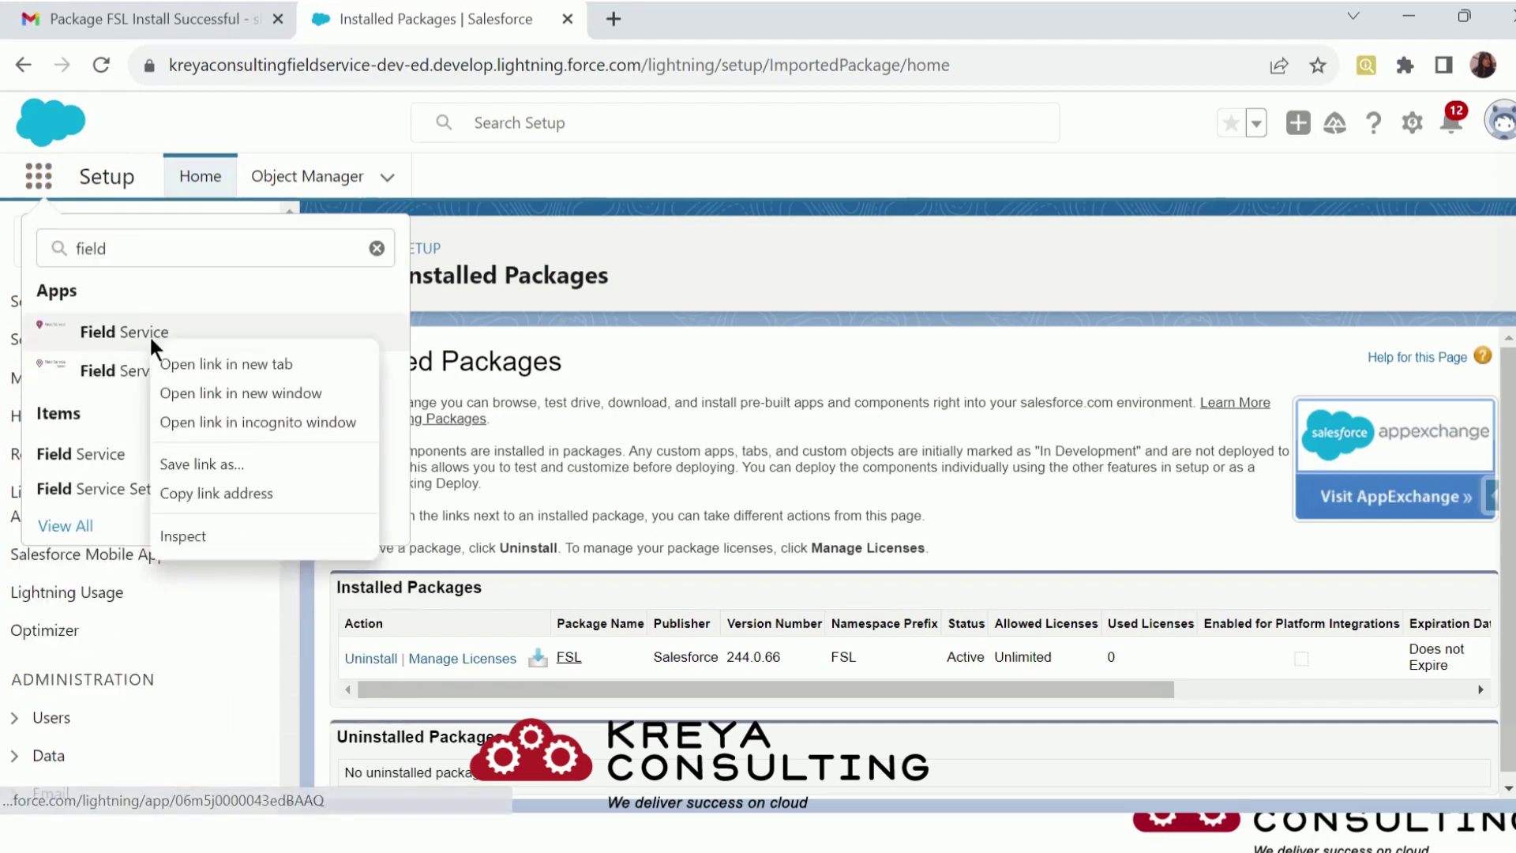
left_click(217, 371)
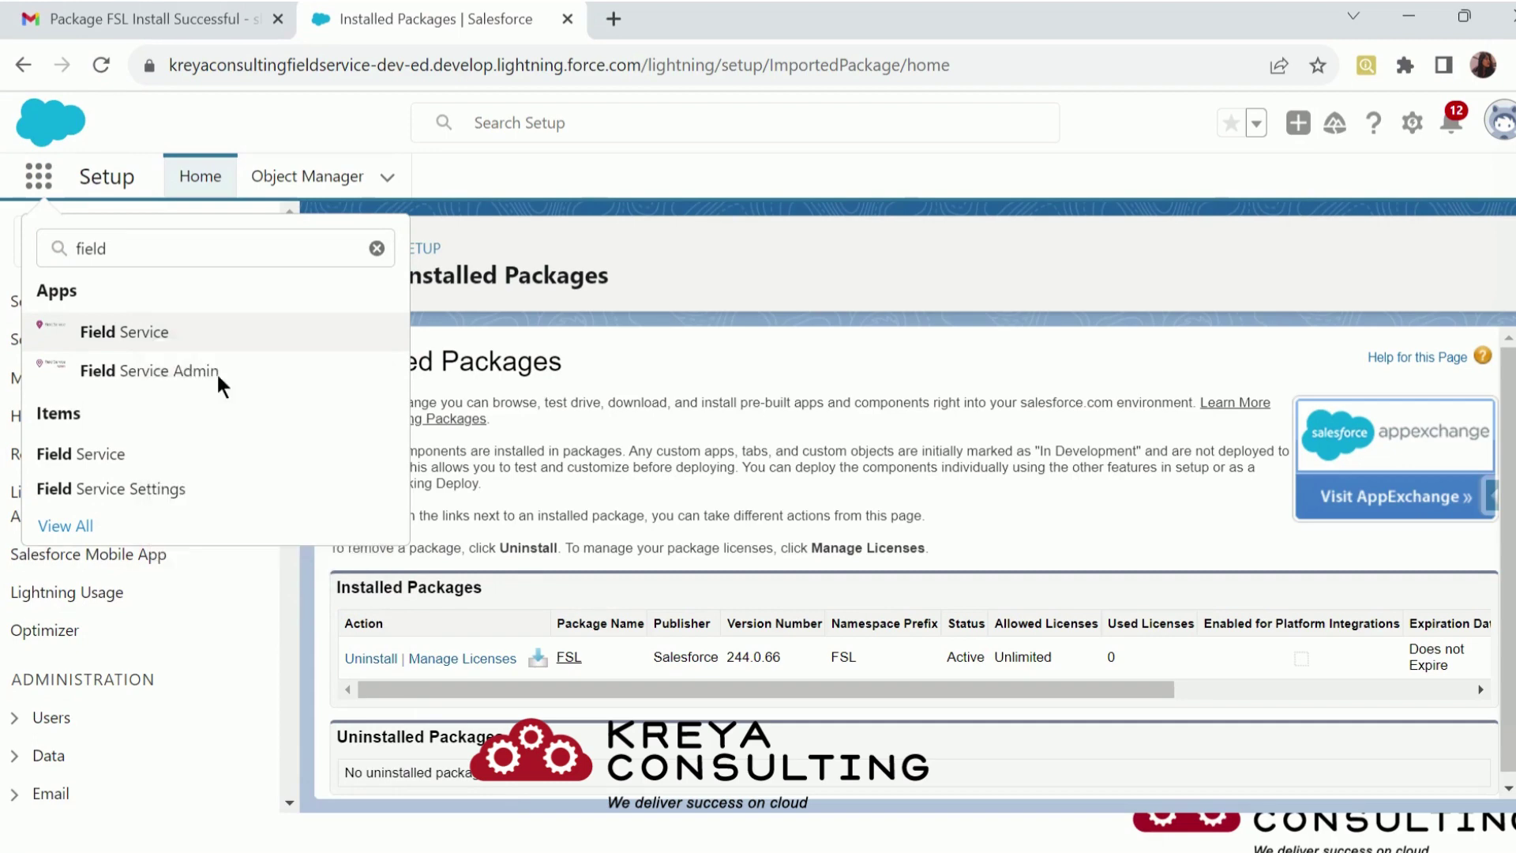
right_click(159, 383)
left_click(180, 396)
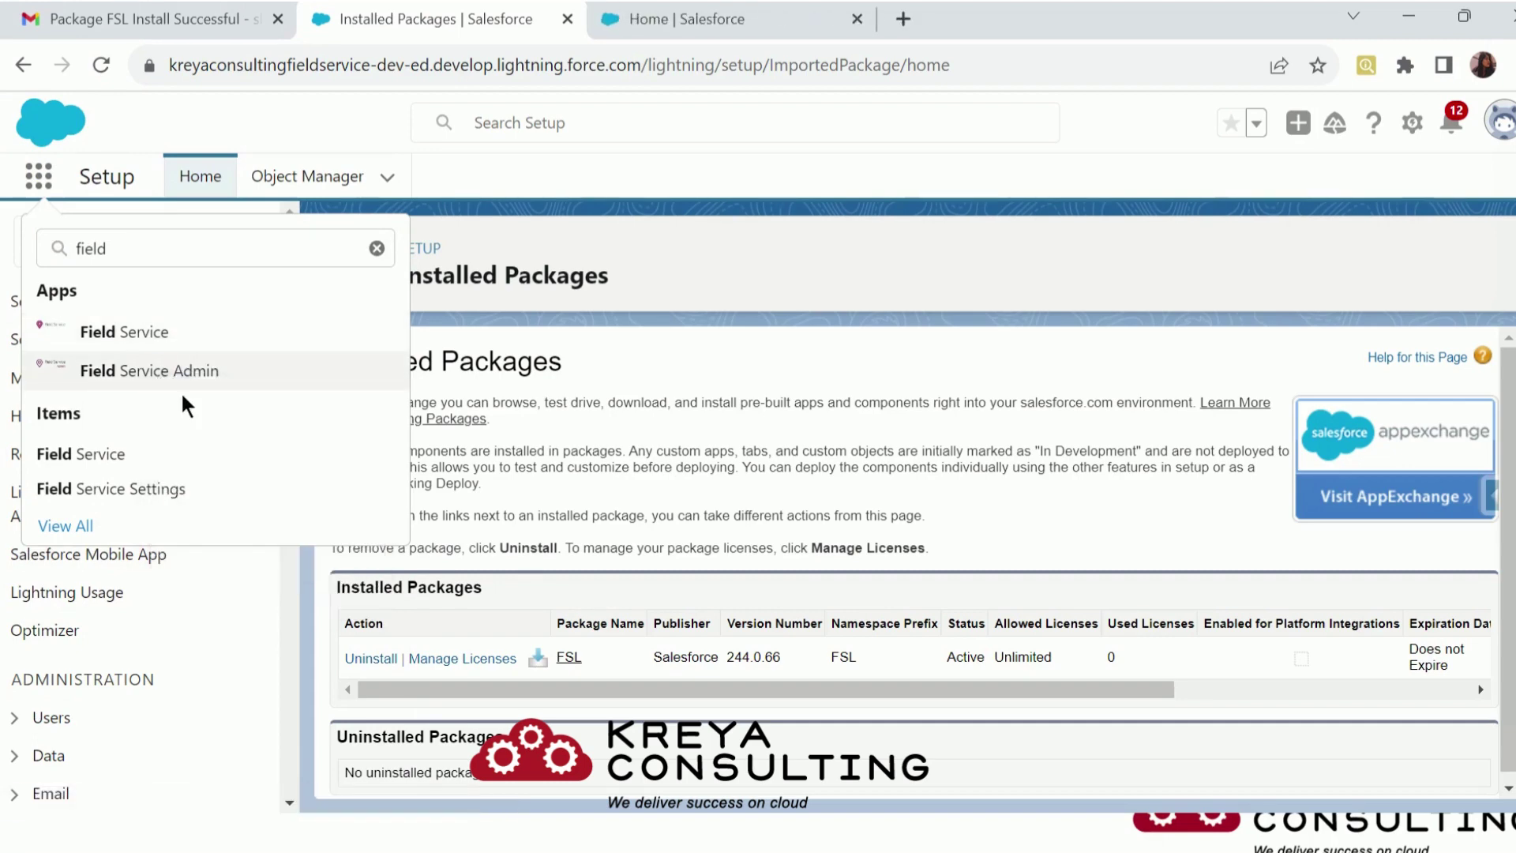
left_click(43, 199)
Examine the home page and navigation items of the Field Service app.
left_click(693, 12)
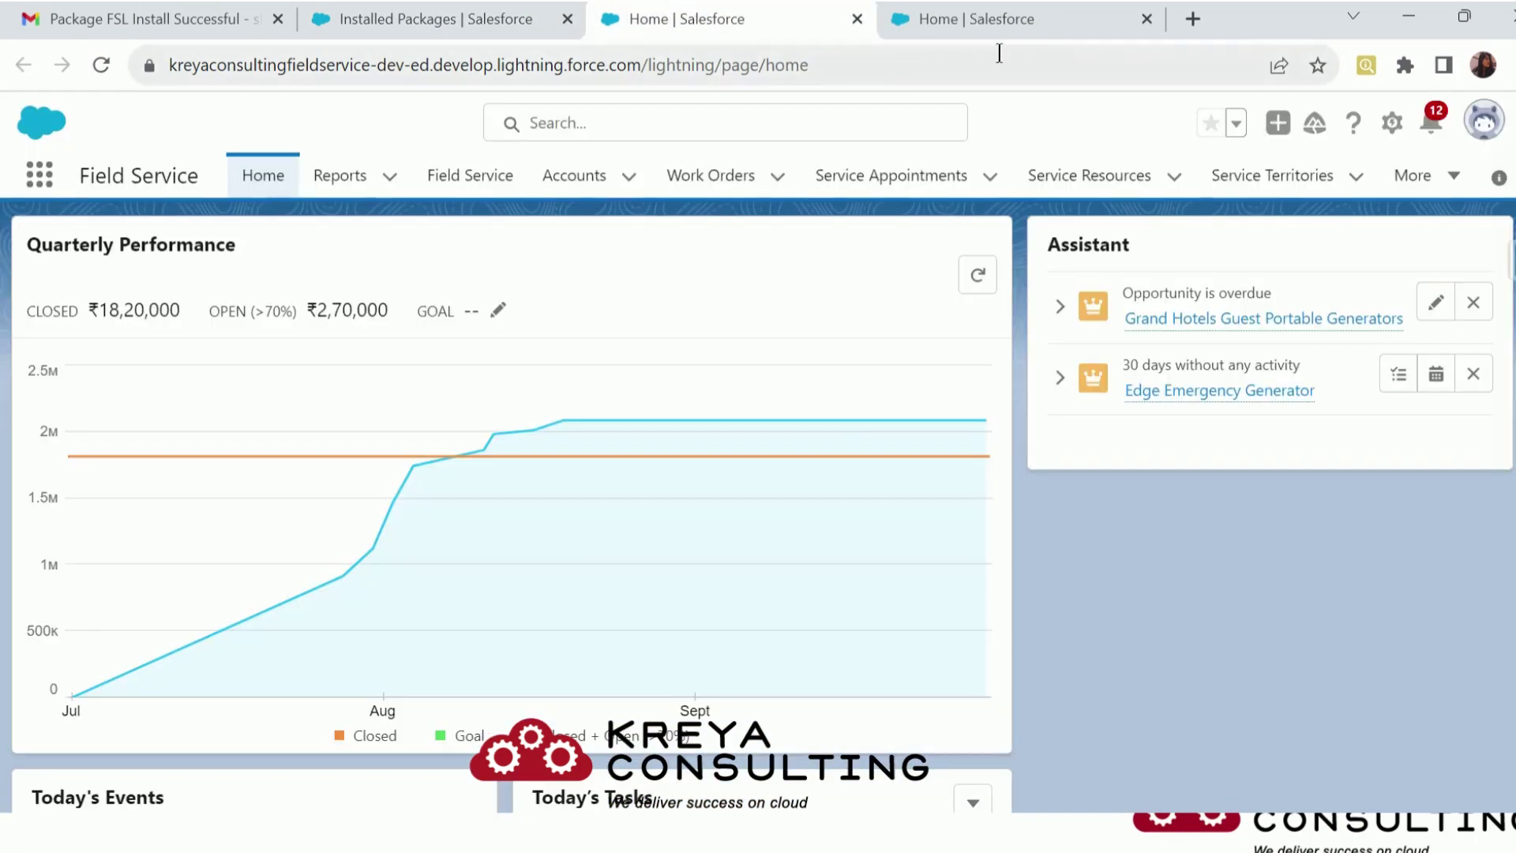
mouse_move(998, 19)
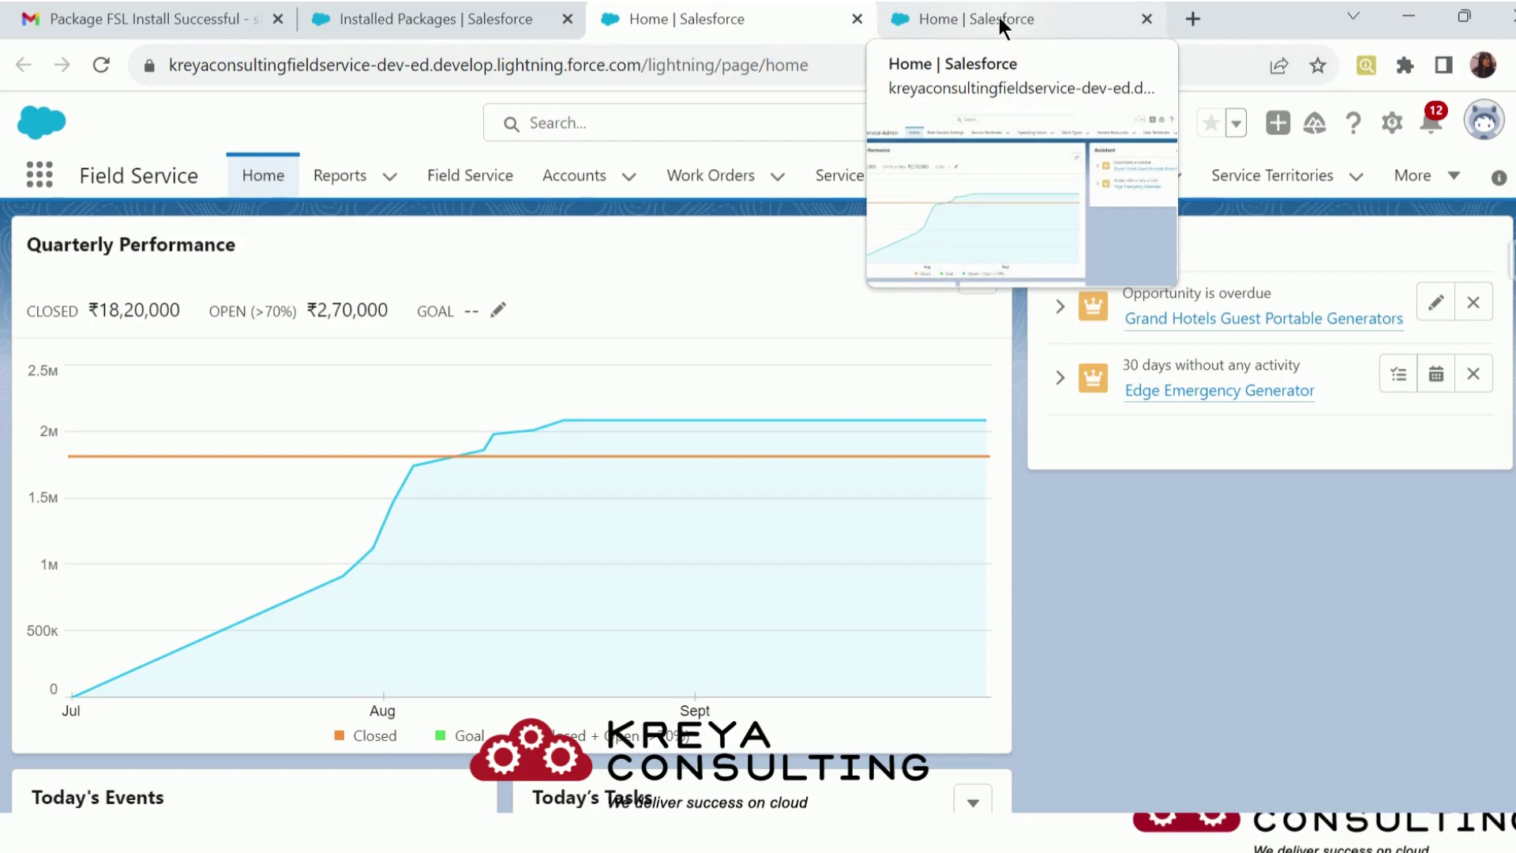
mouse_move(525, 426)
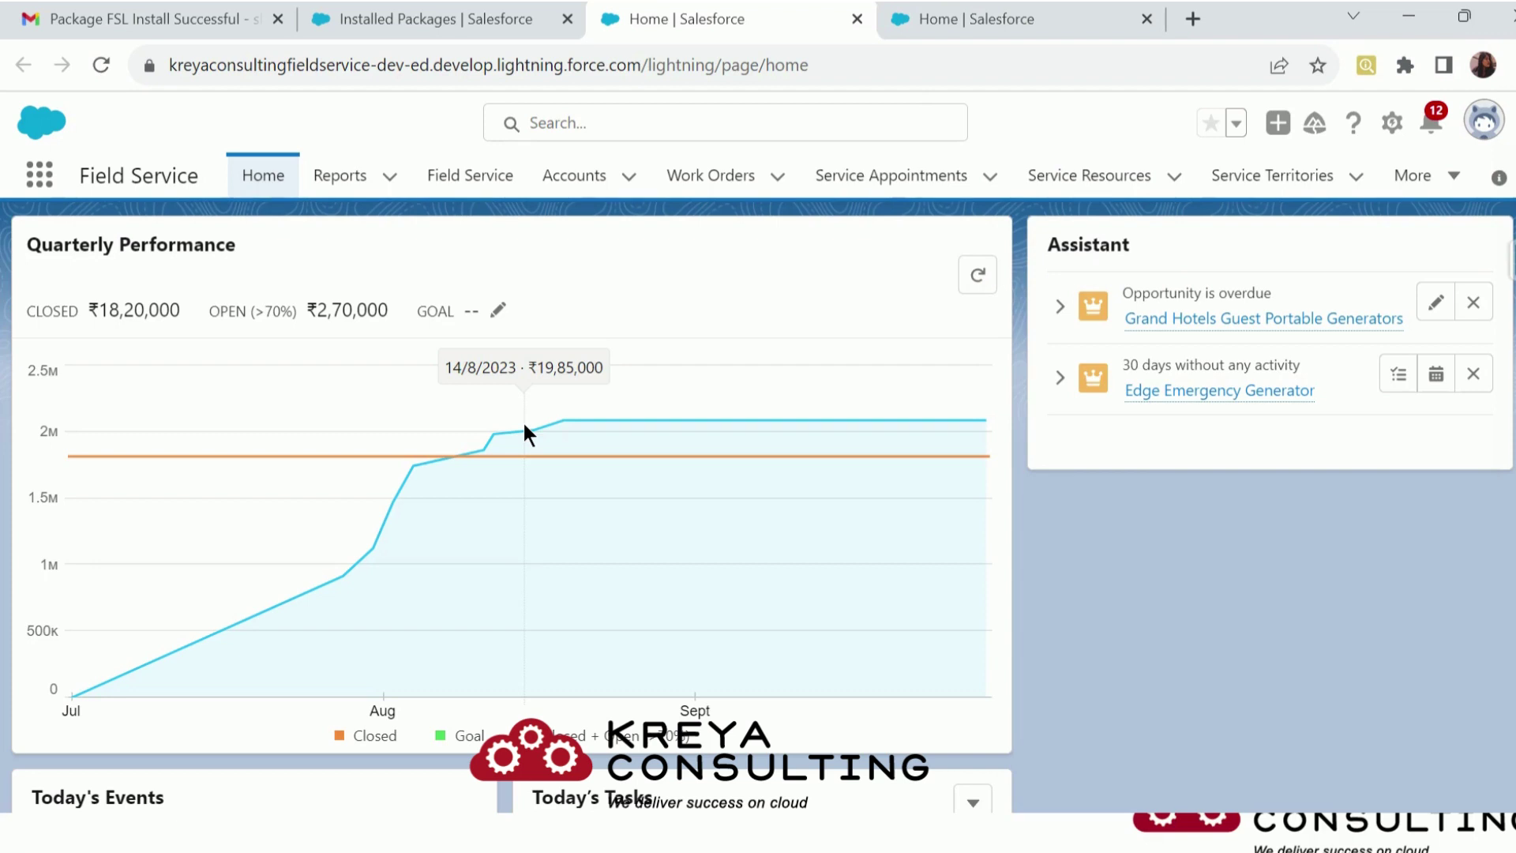
Switch to the Field Service Admin app and open Setup from it.
left_click(983, 22)
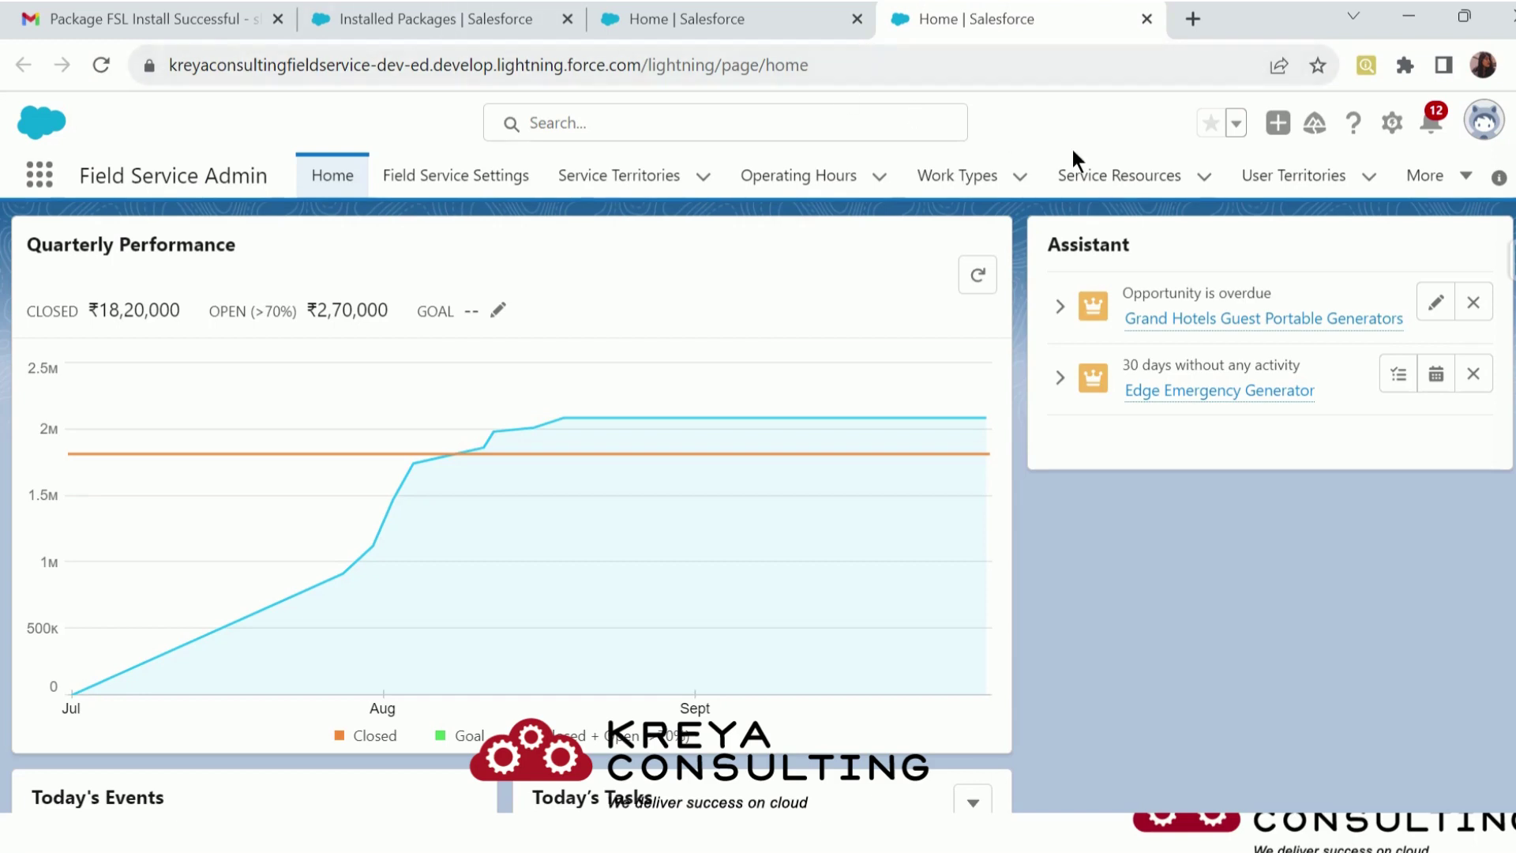
left_click(1387, 141)
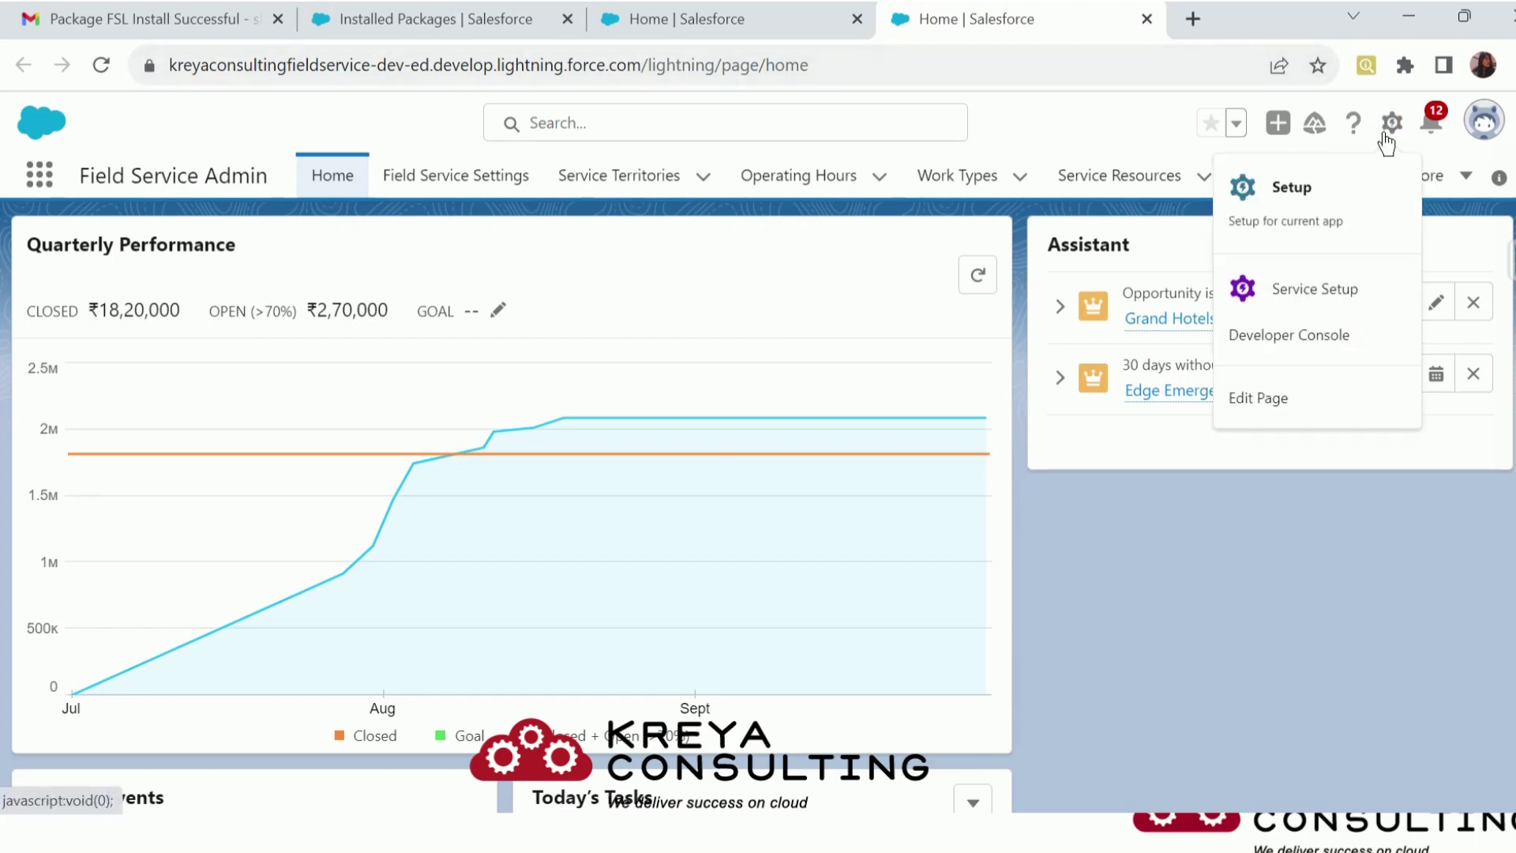
left_click(1332, 182)
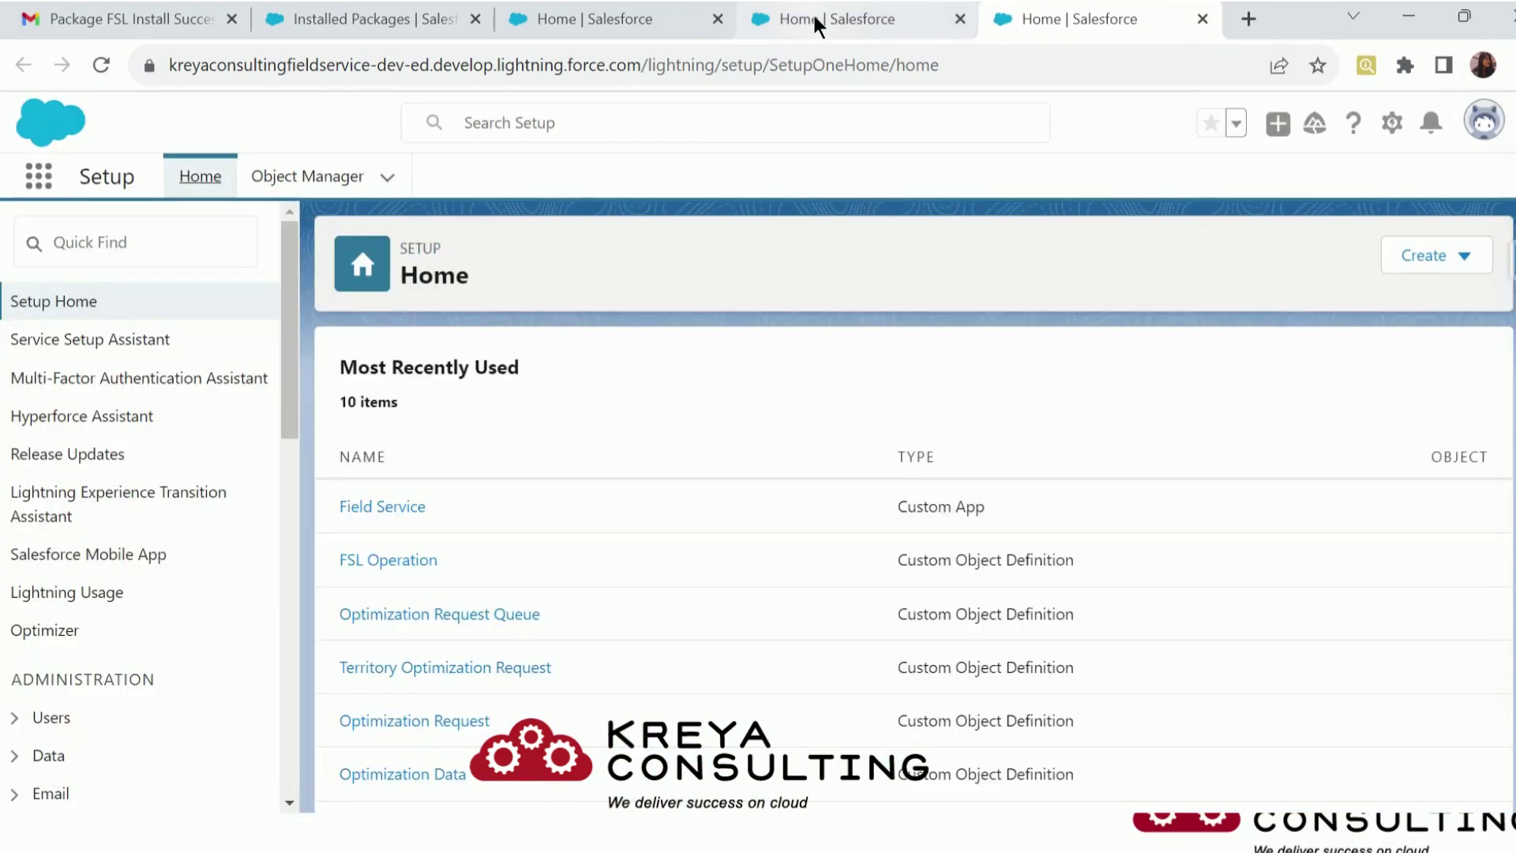
Open Field Service Settings in the Field Service Admin app and review all permission sets under Getting Started.
left_click(812, 12)
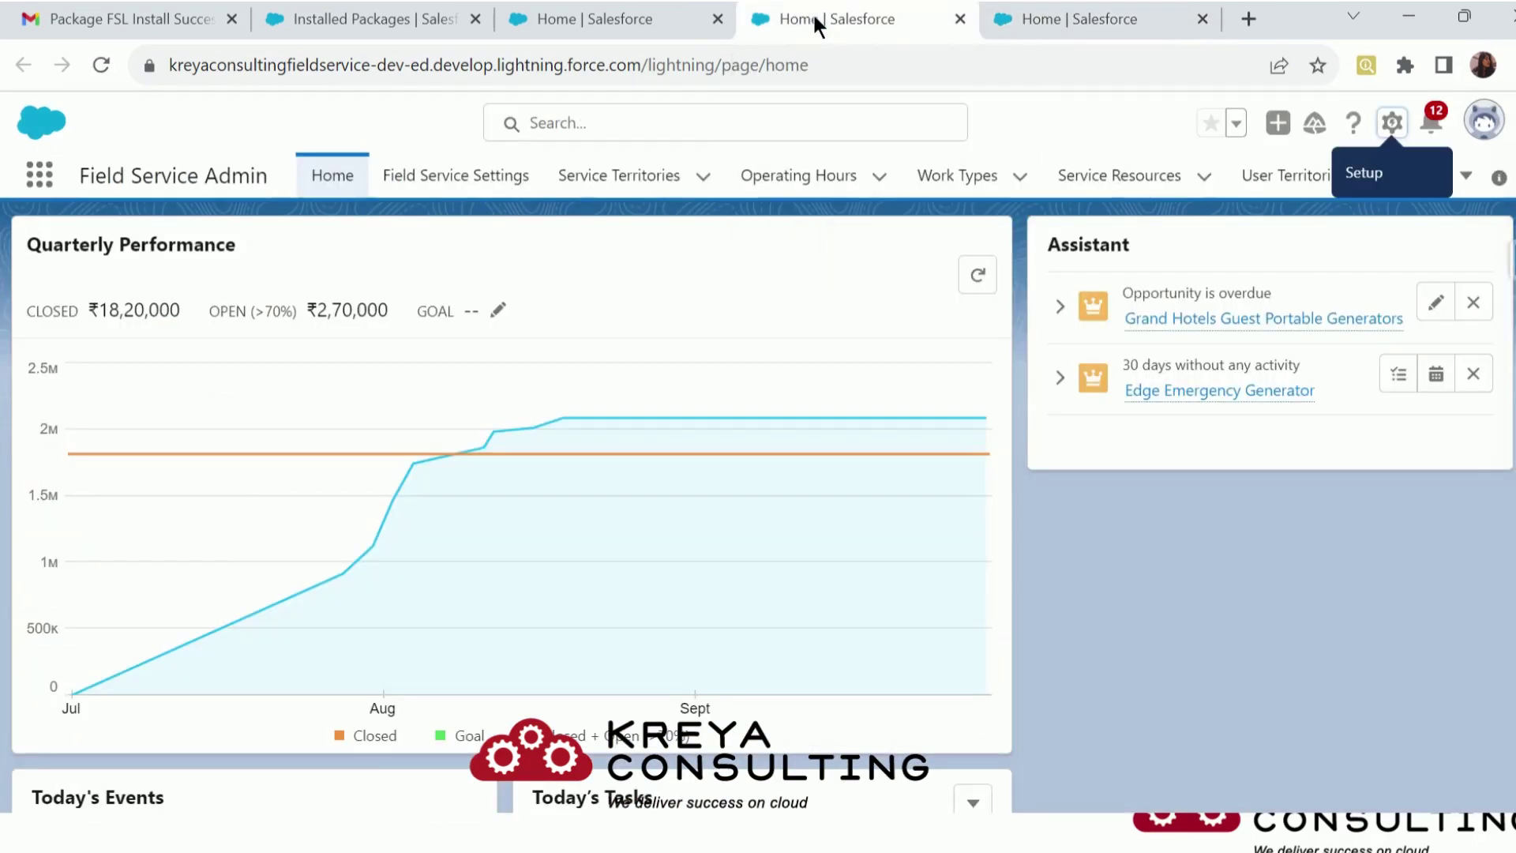
left_click(472, 175)
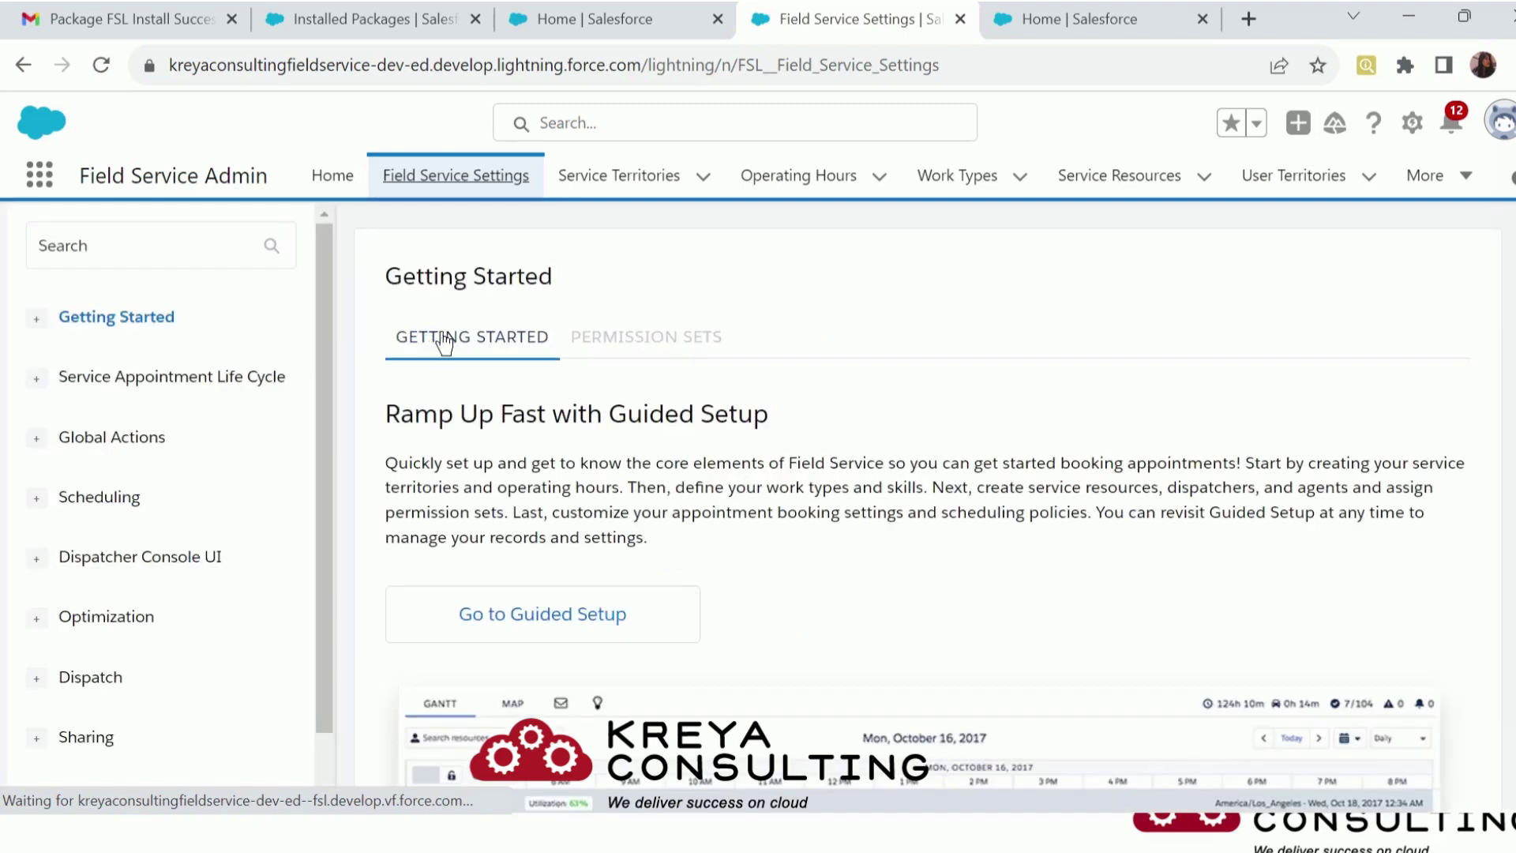
left_click(582, 344)
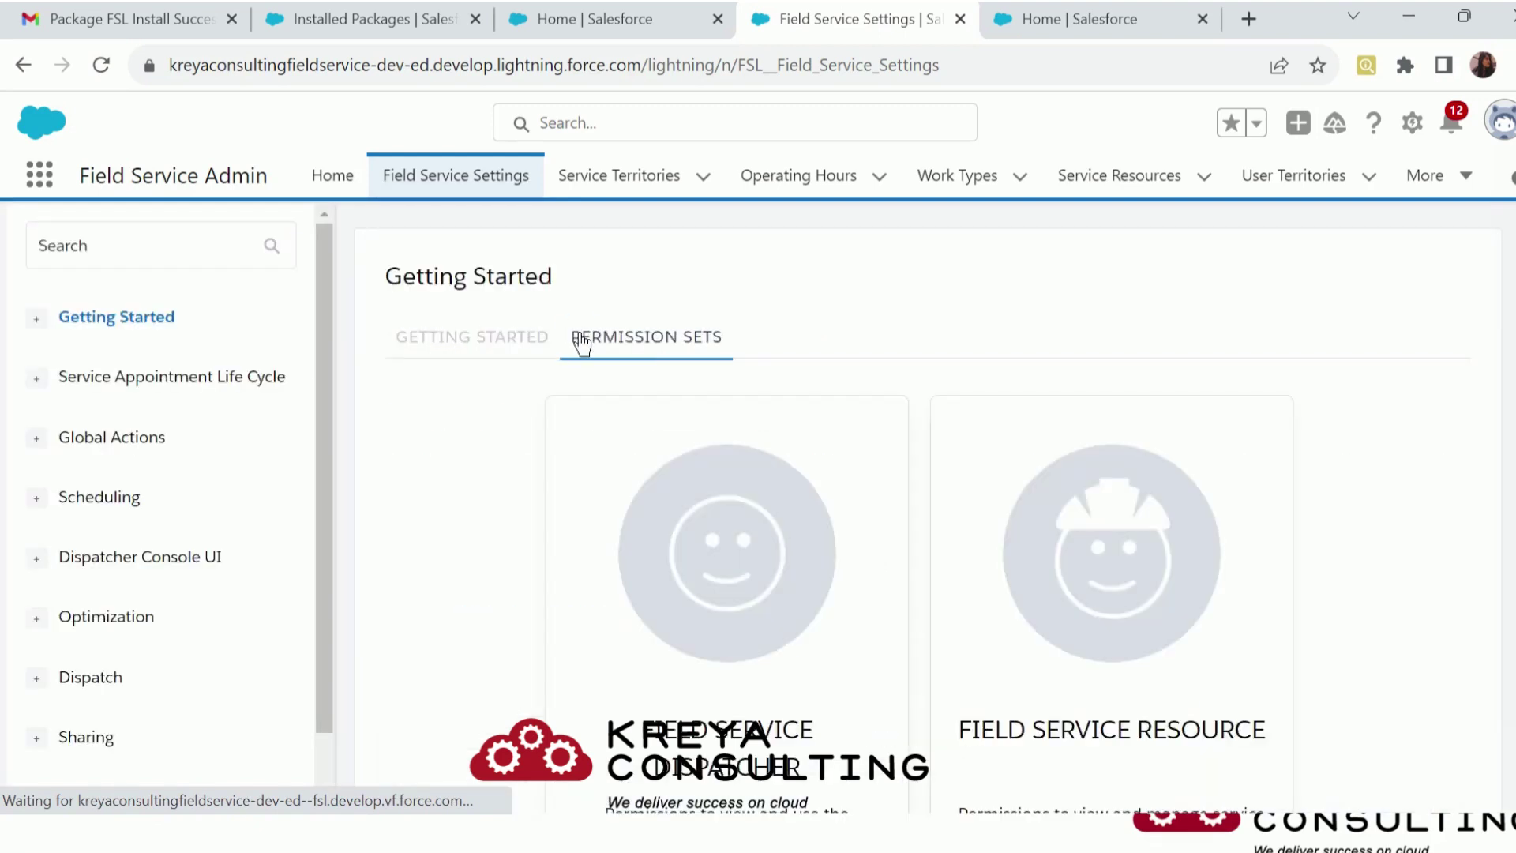
scroll(1129, 531, "down", 3)
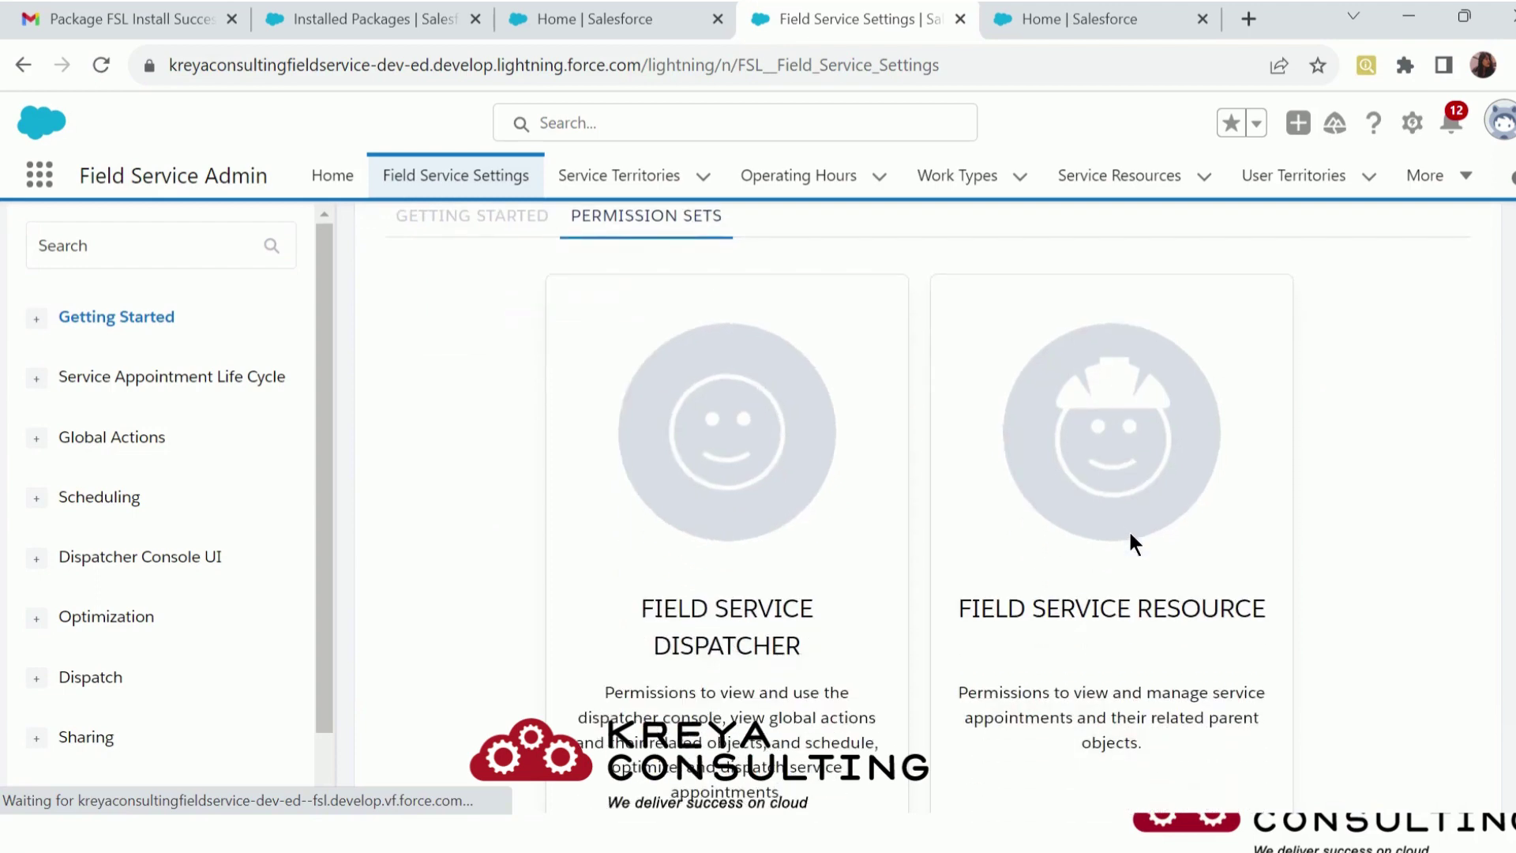
scroll(1087, 430, "down", 10)
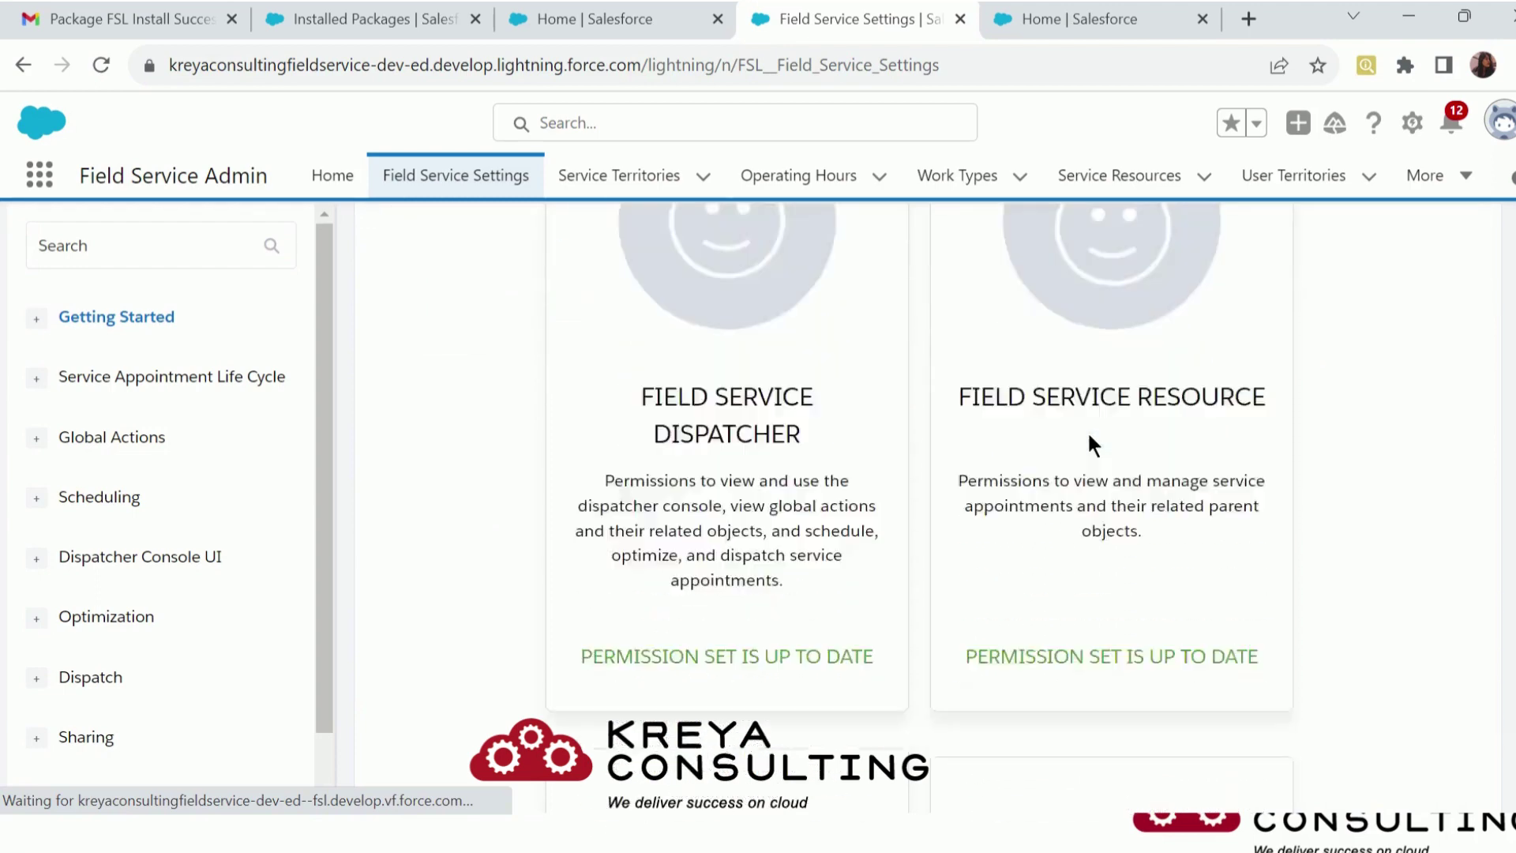
scroll(1087, 438, "down", 15)
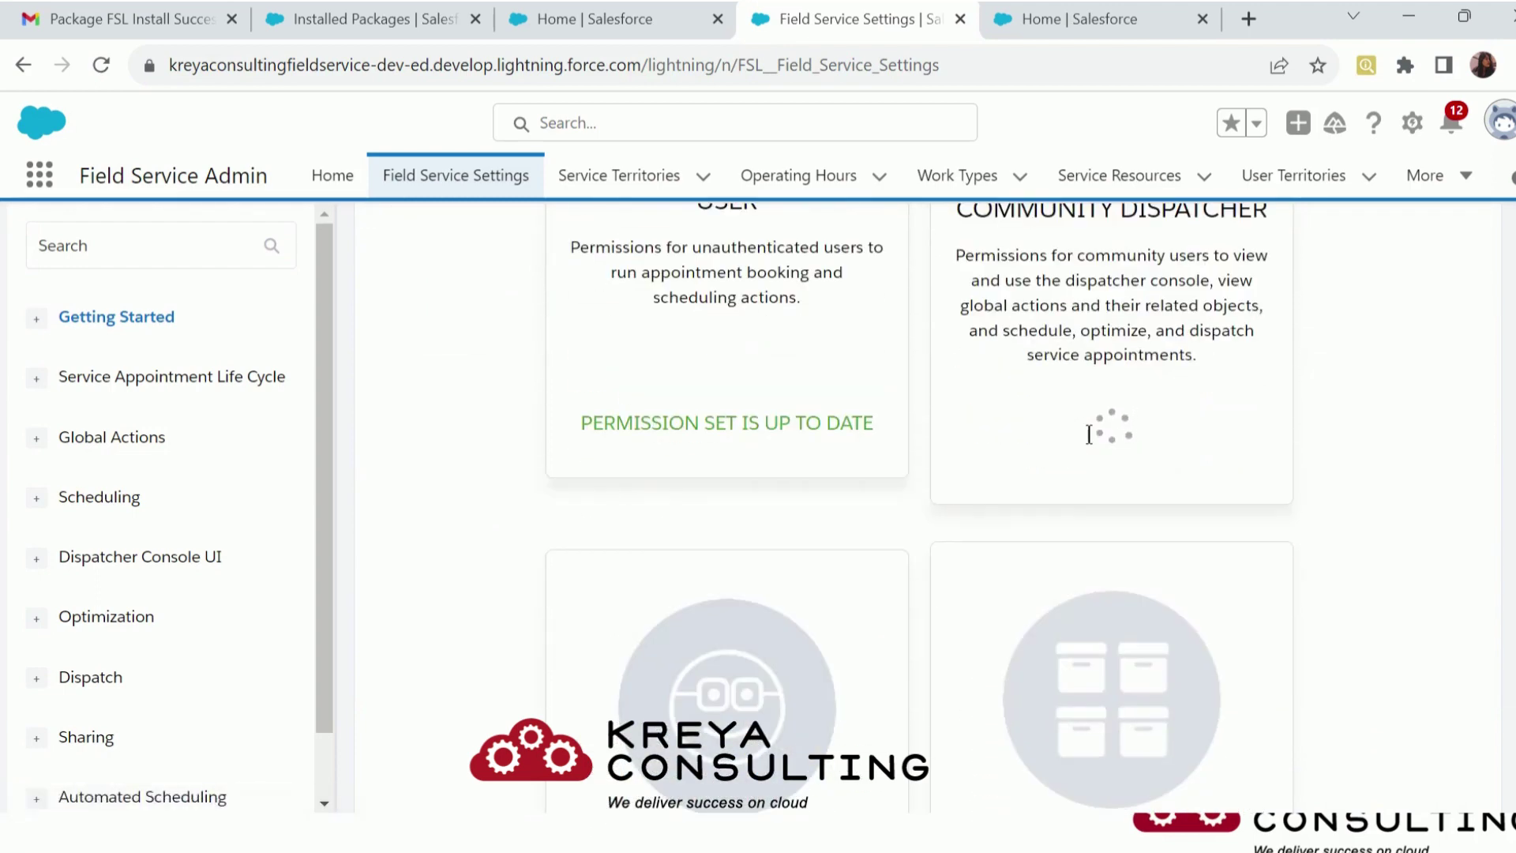
scroll(1087, 444, "down", 3)
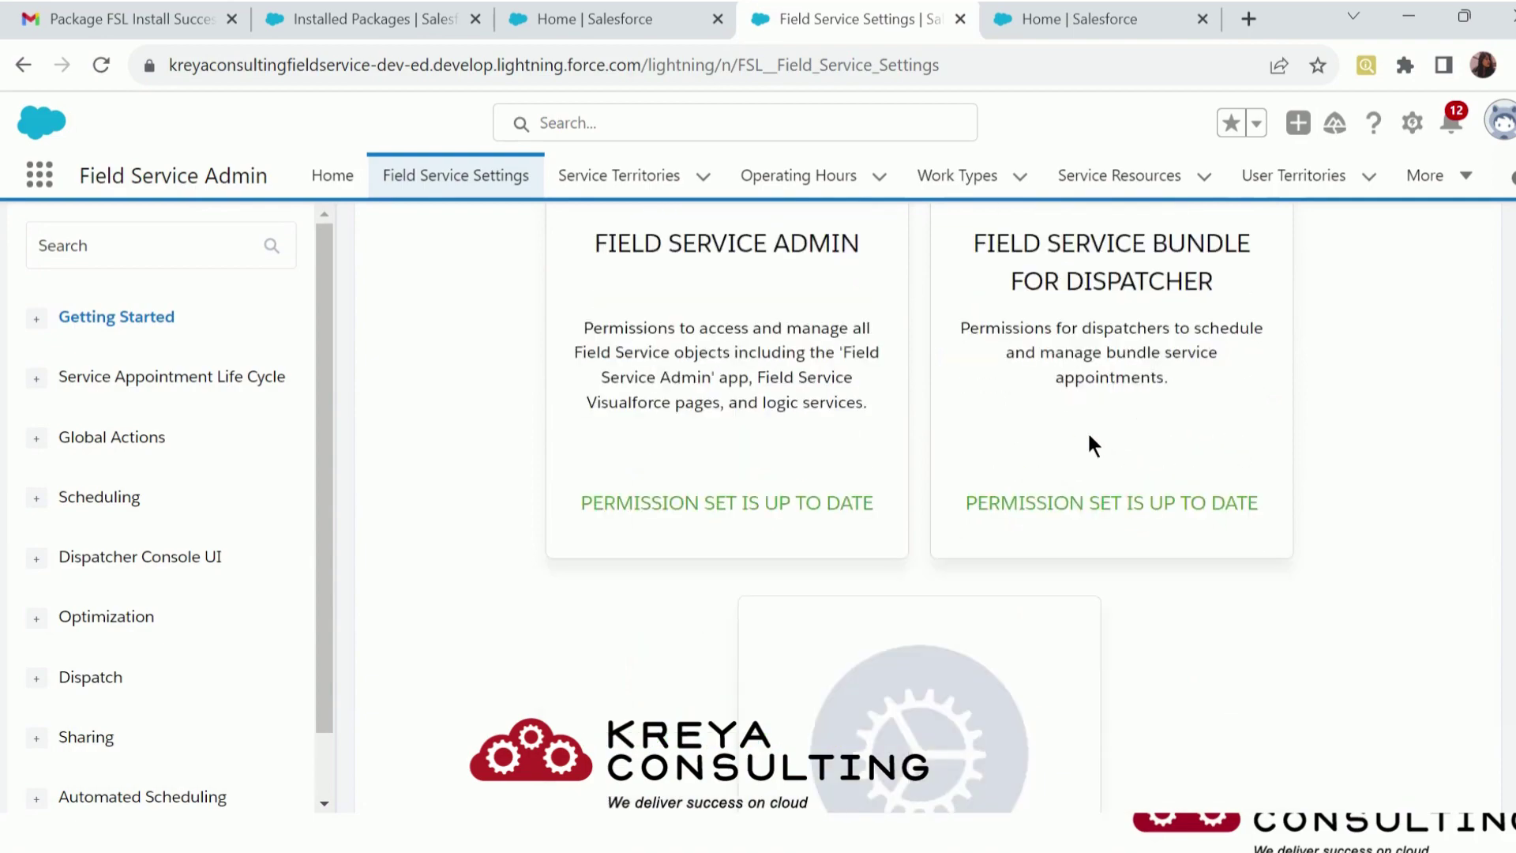
scroll(1092, 444, "up", 10)
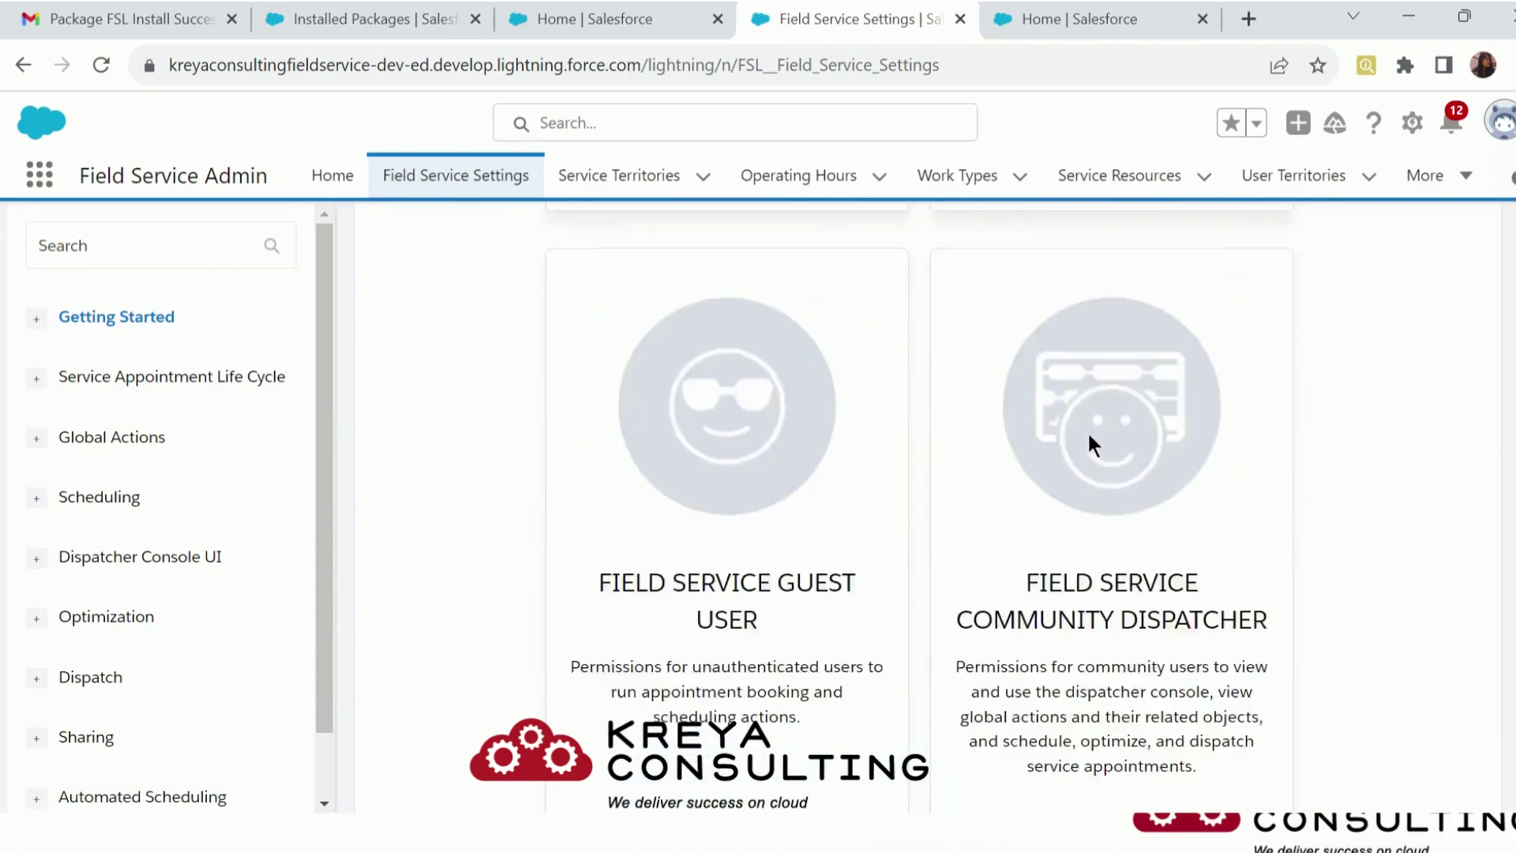
scroll(1089, 442, "up", 8)
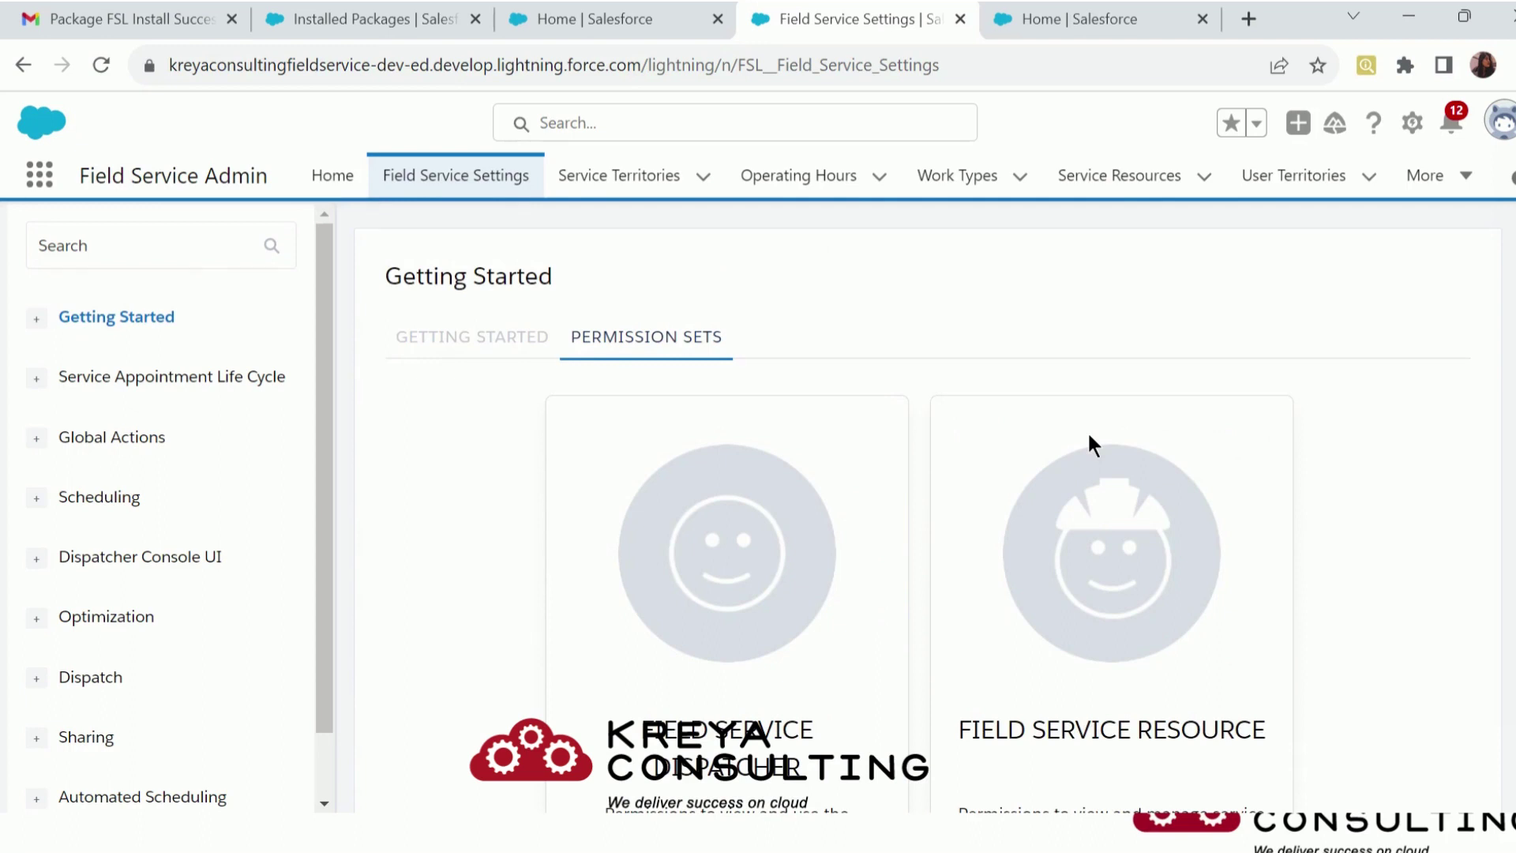
scroll(1087, 430, "down", 3)
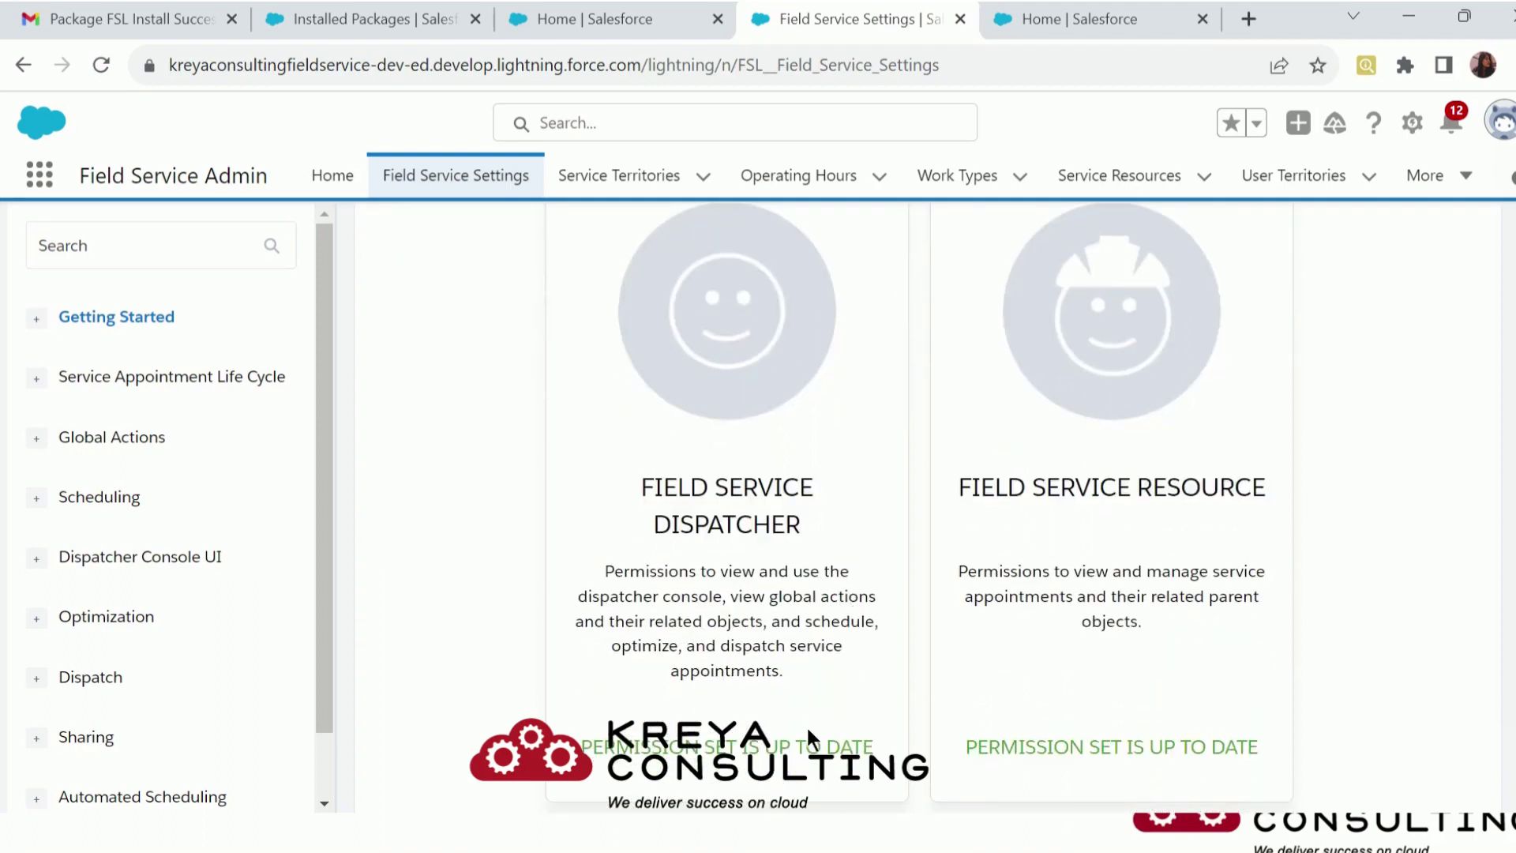
Find the Permission Sets page in Setup by searching for "permiss" and list only the permission sets starting with F.
left_click(1092, 18)
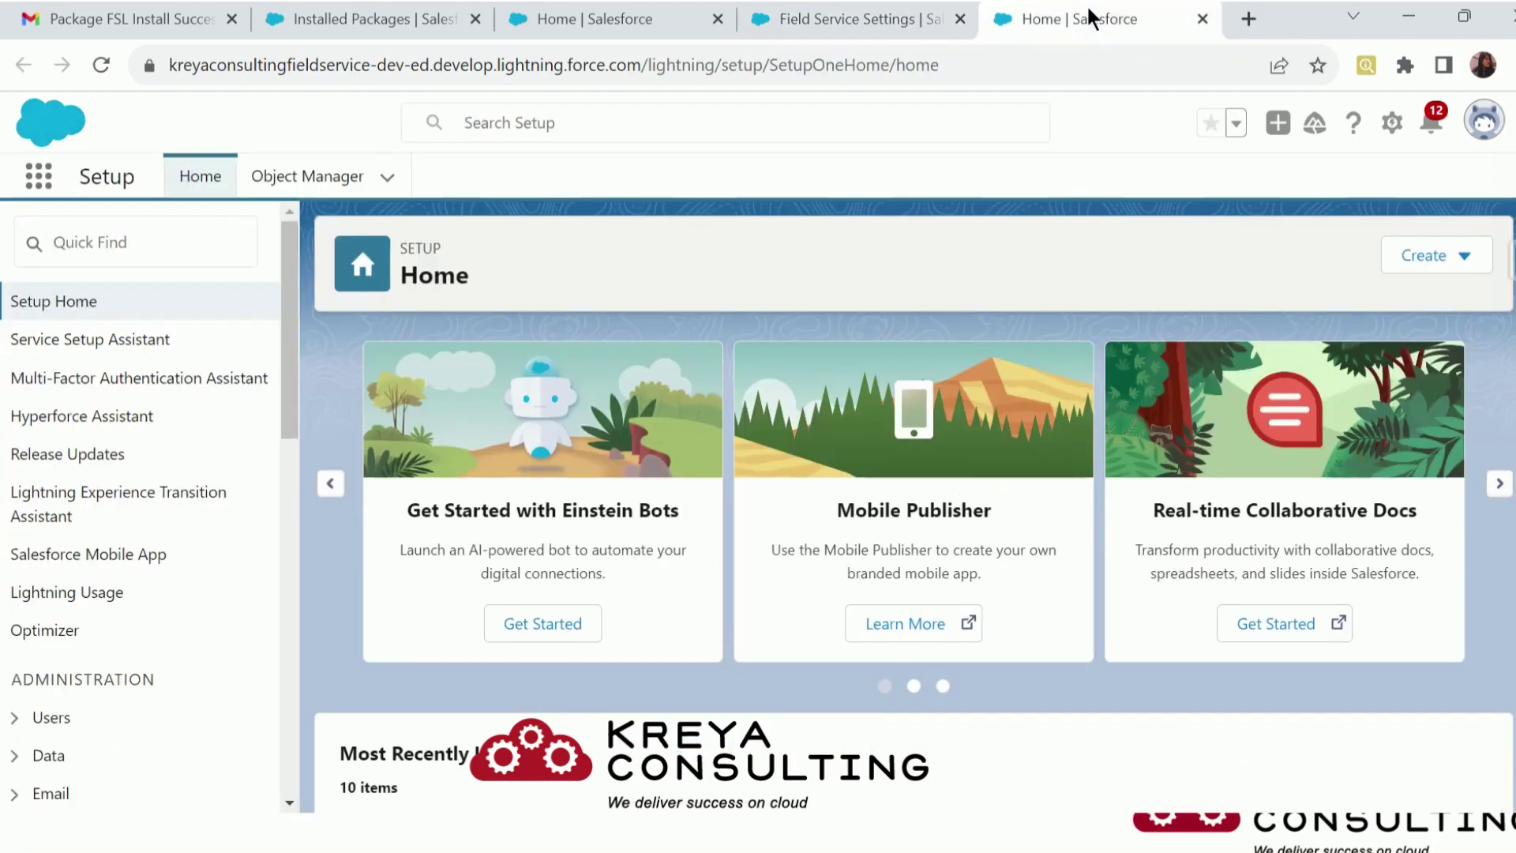
left_click(160, 254)
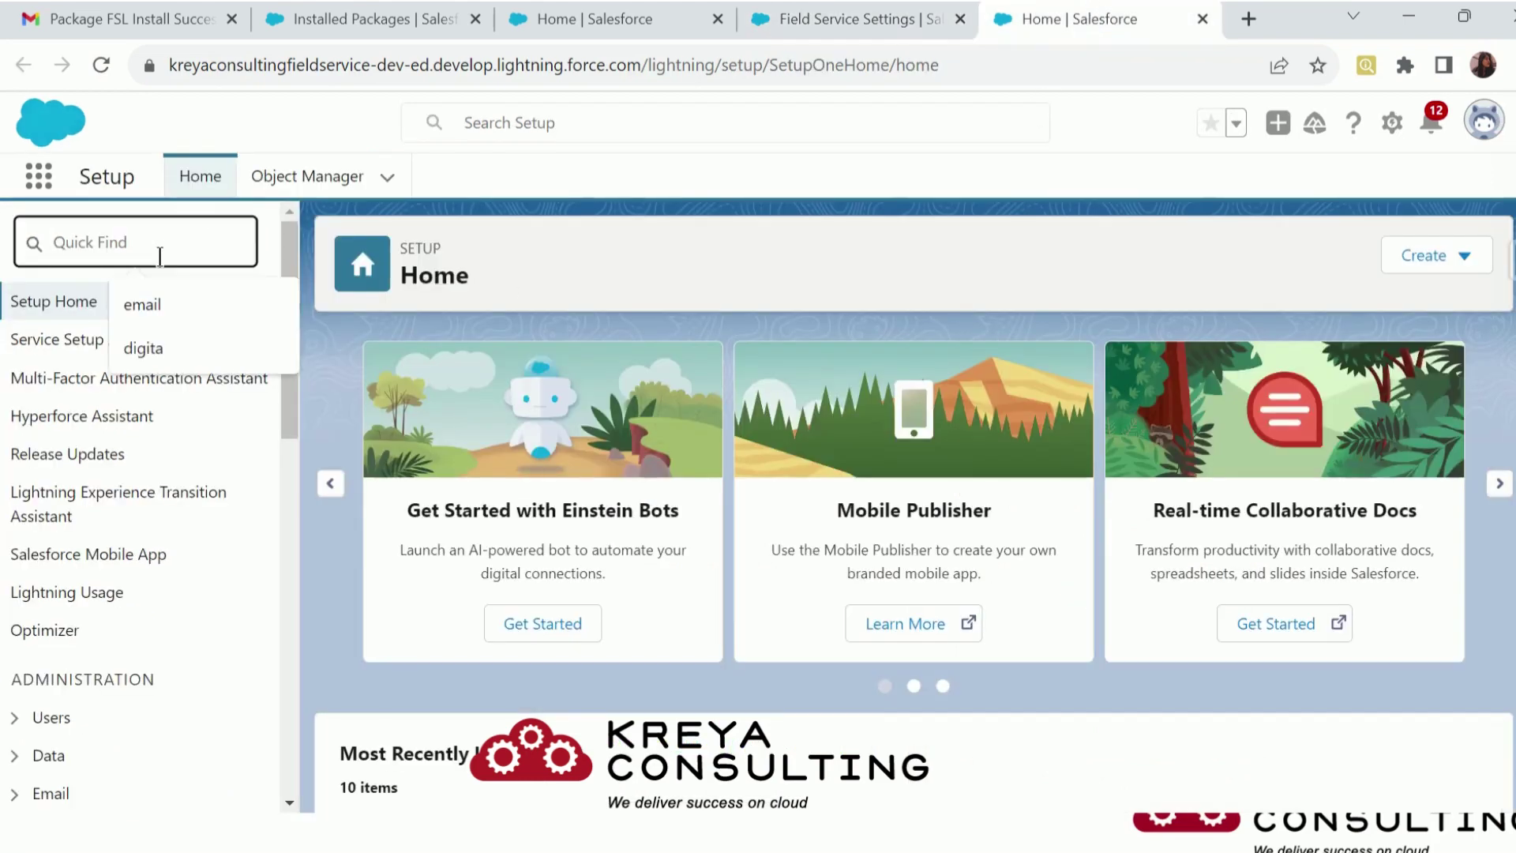
type("perm")
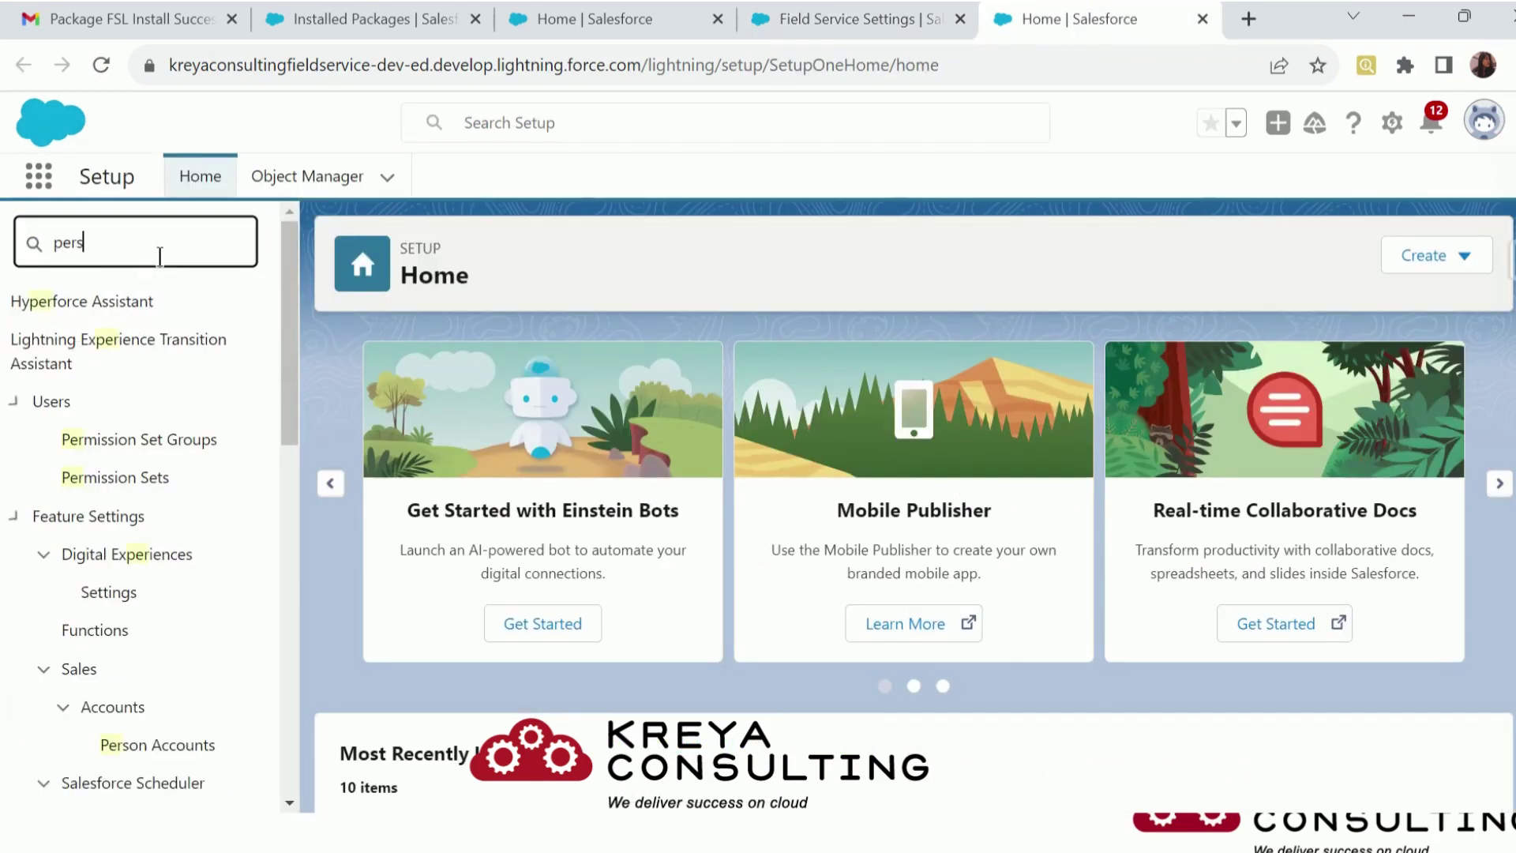
type("iss")
double_click(160, 255)
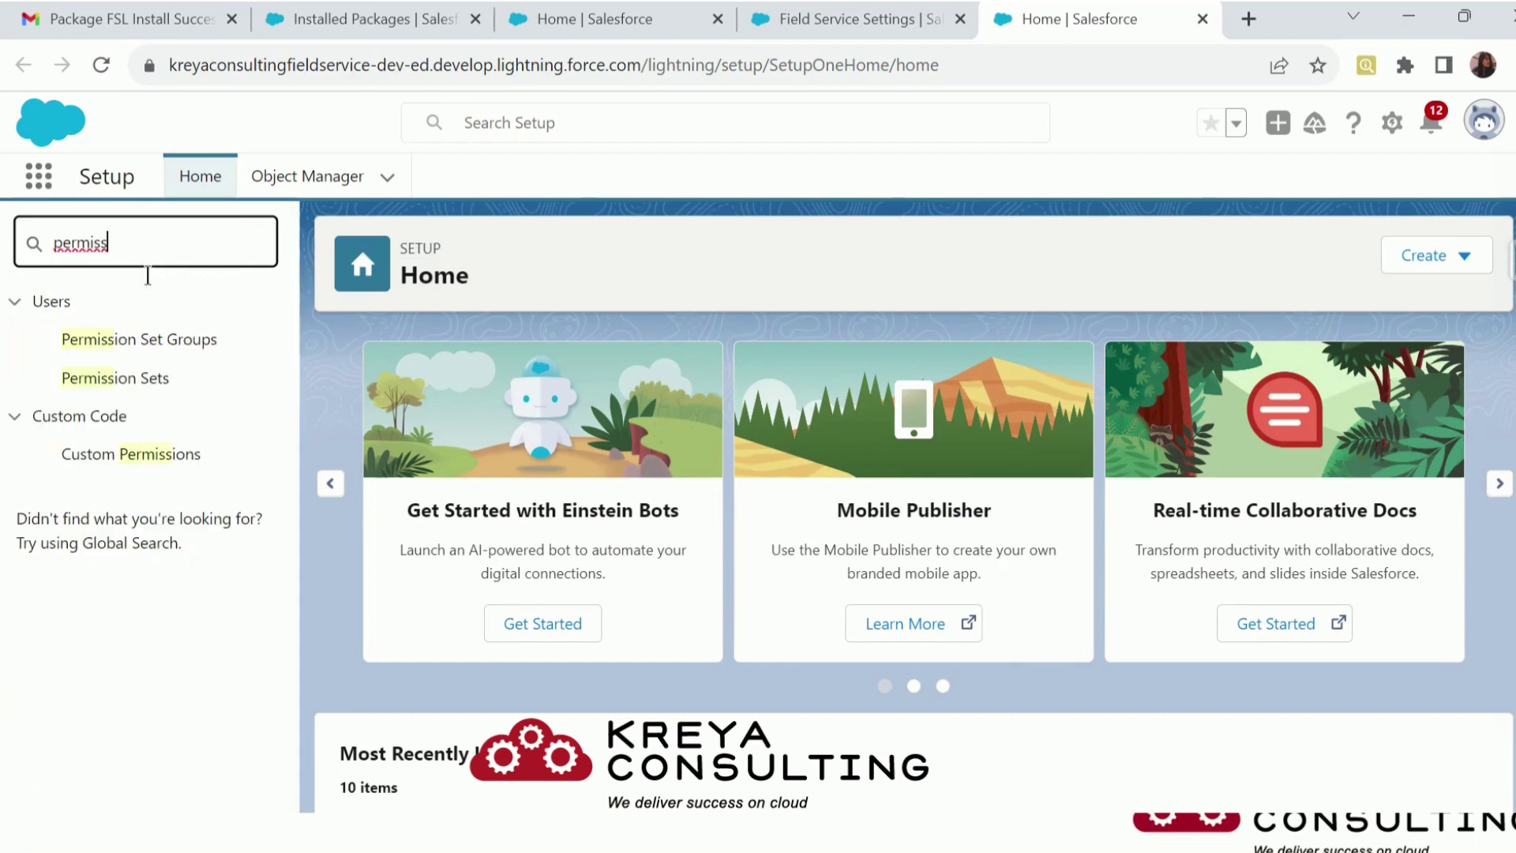
left_click(112, 382)
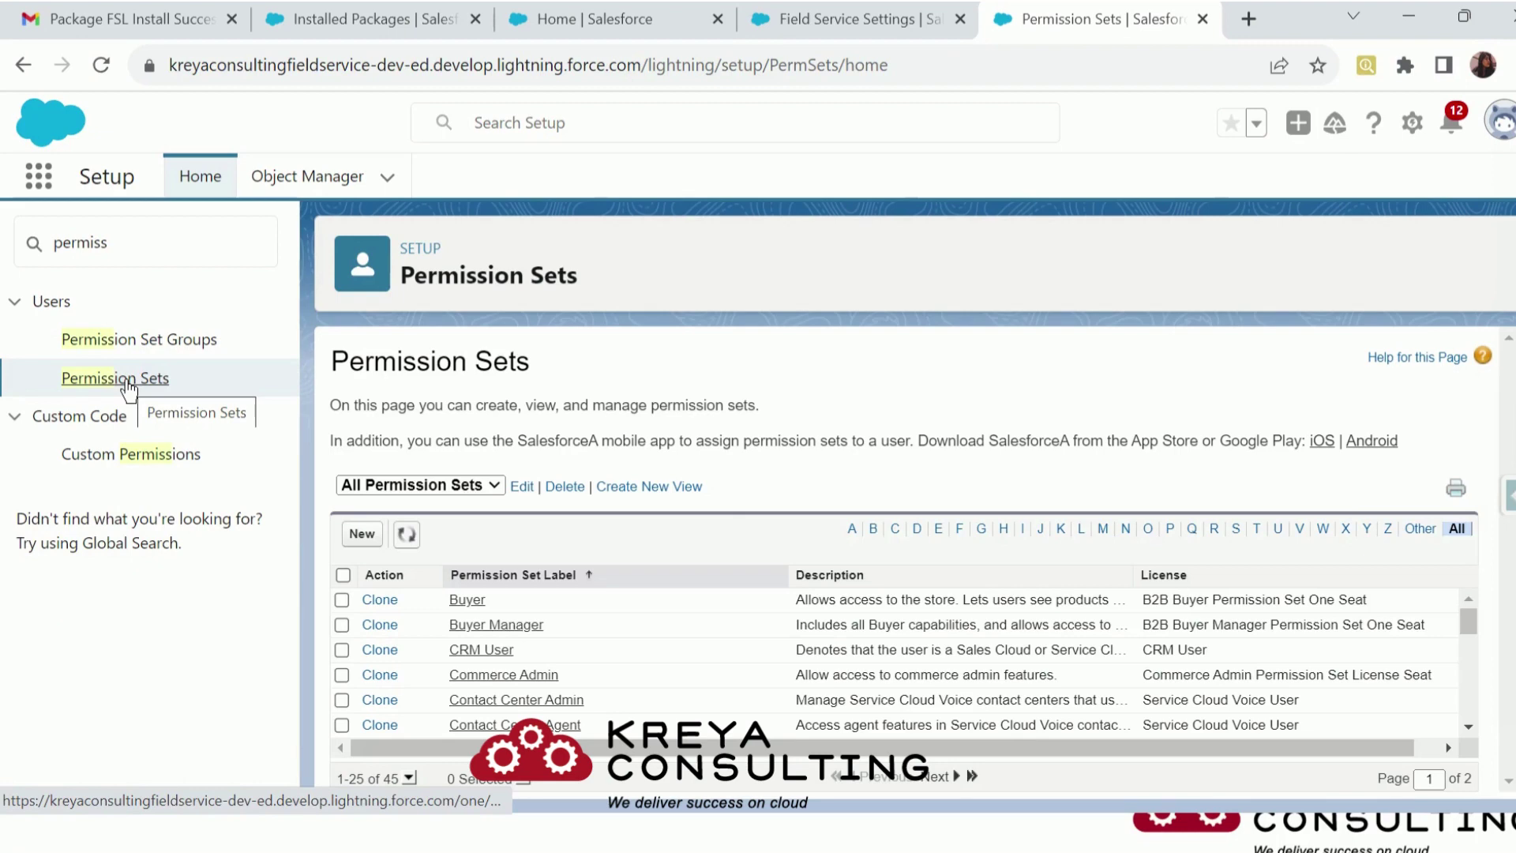
left_click(960, 531)
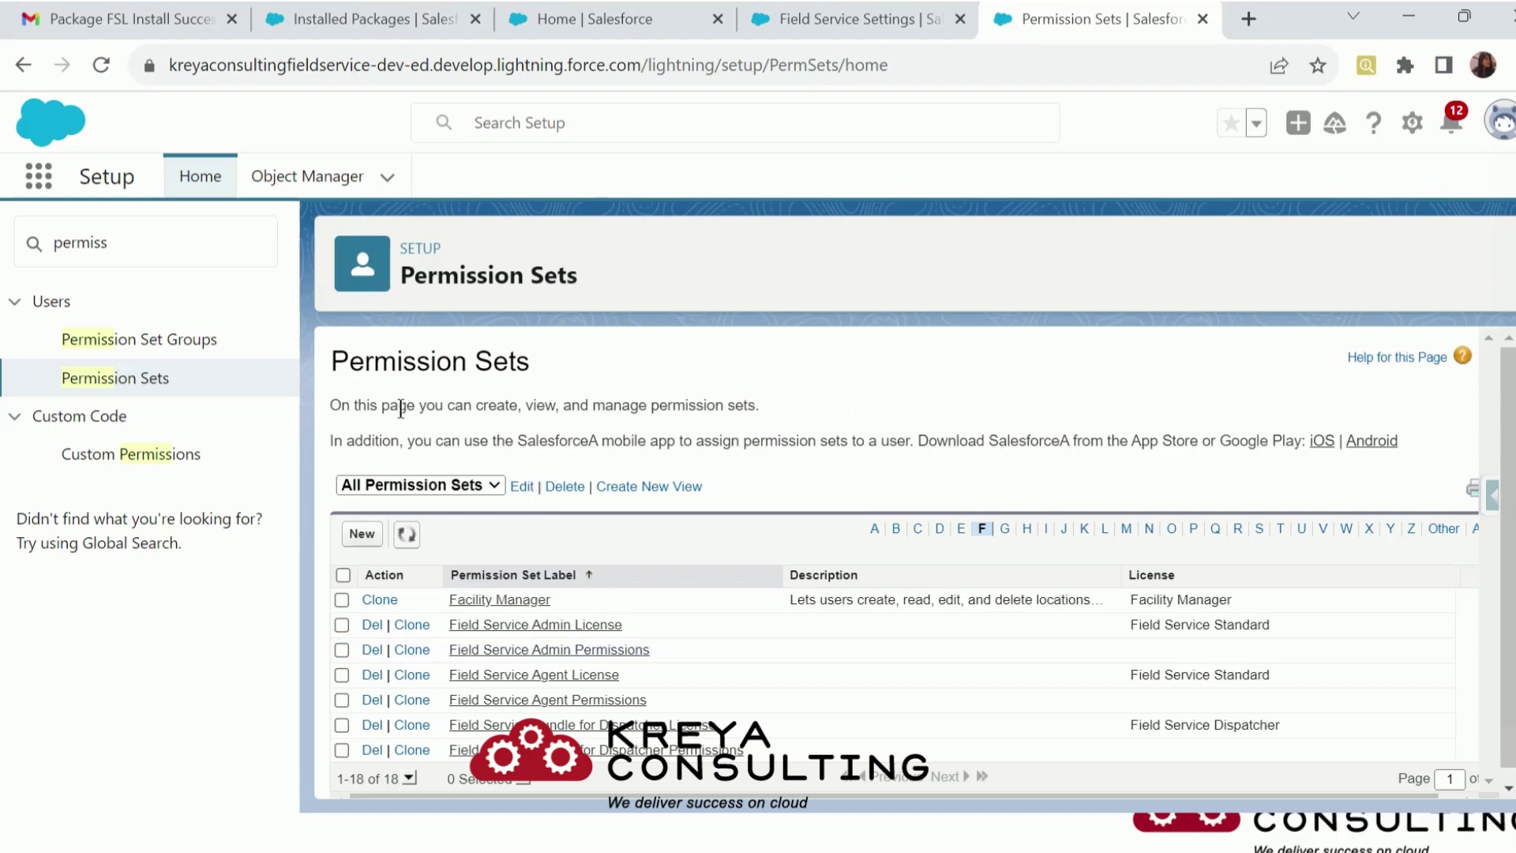
Search the Object Manager for "service" and open the Service Appointment object.
left_click(320, 179)
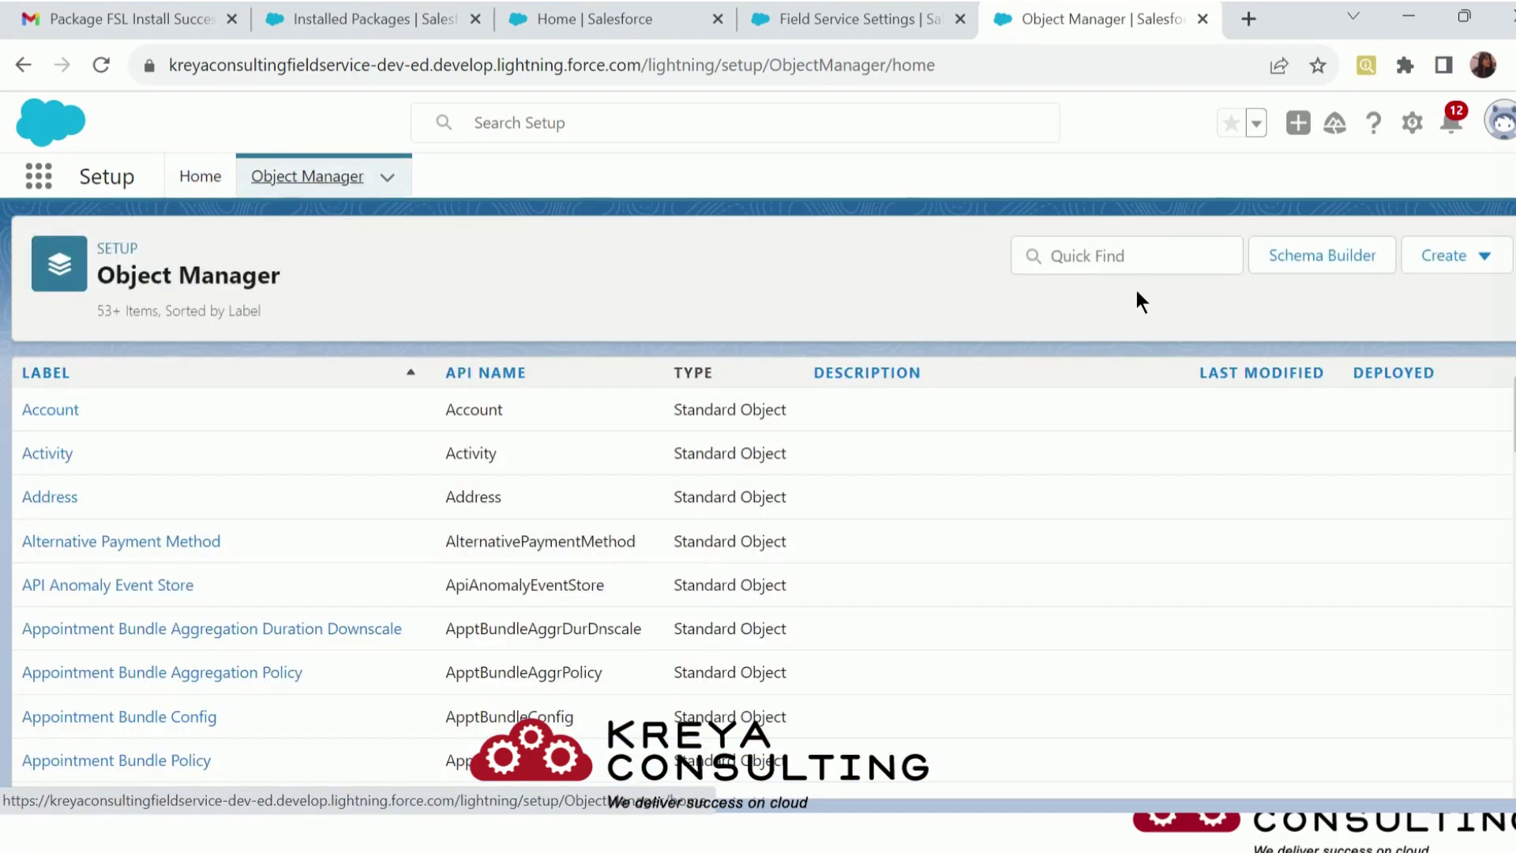
left_click(1136, 254)
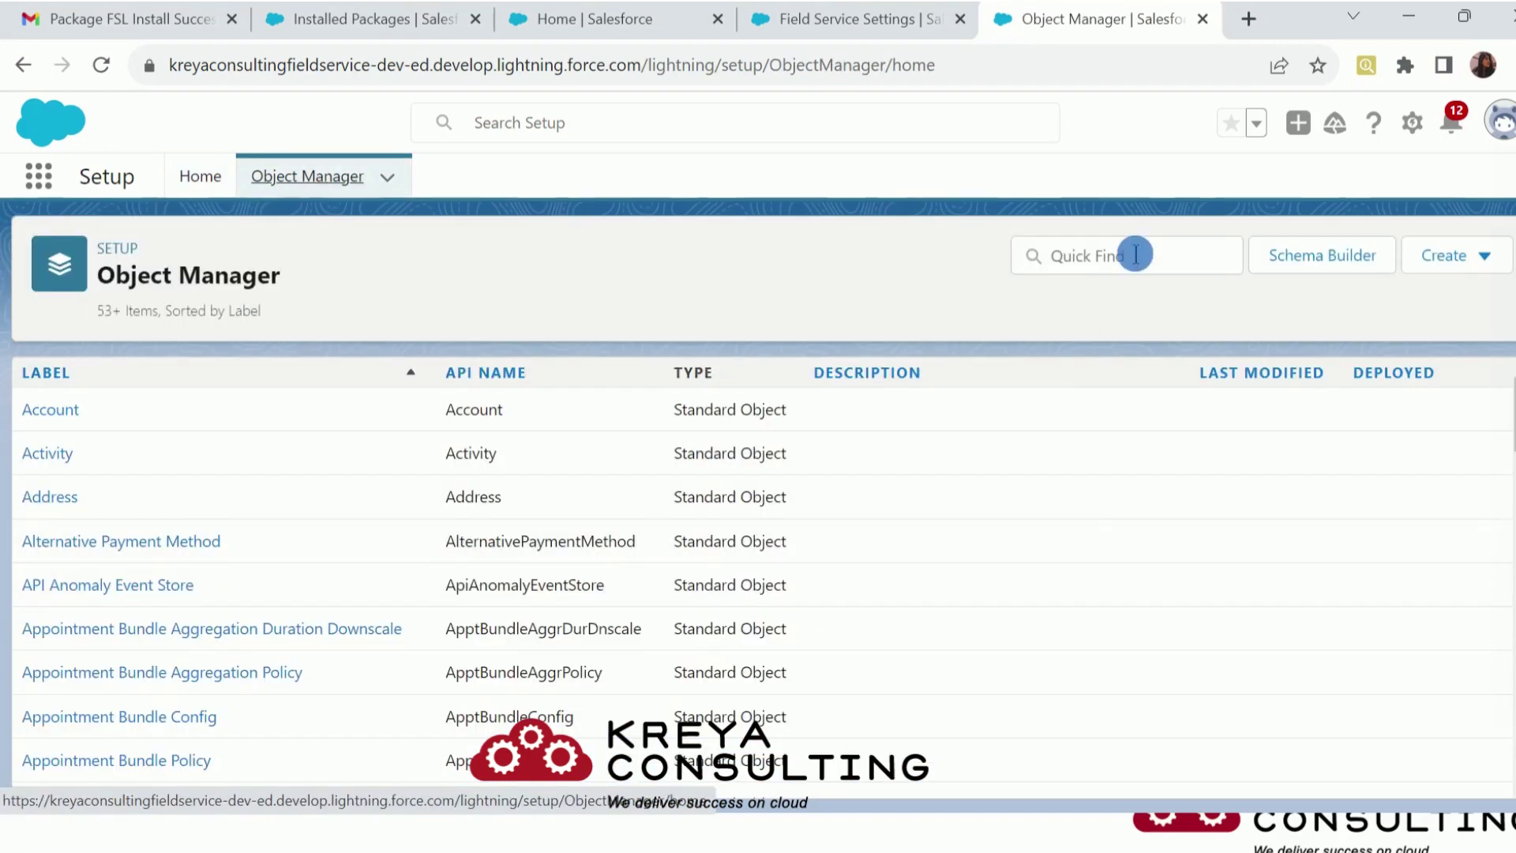
type("serv")
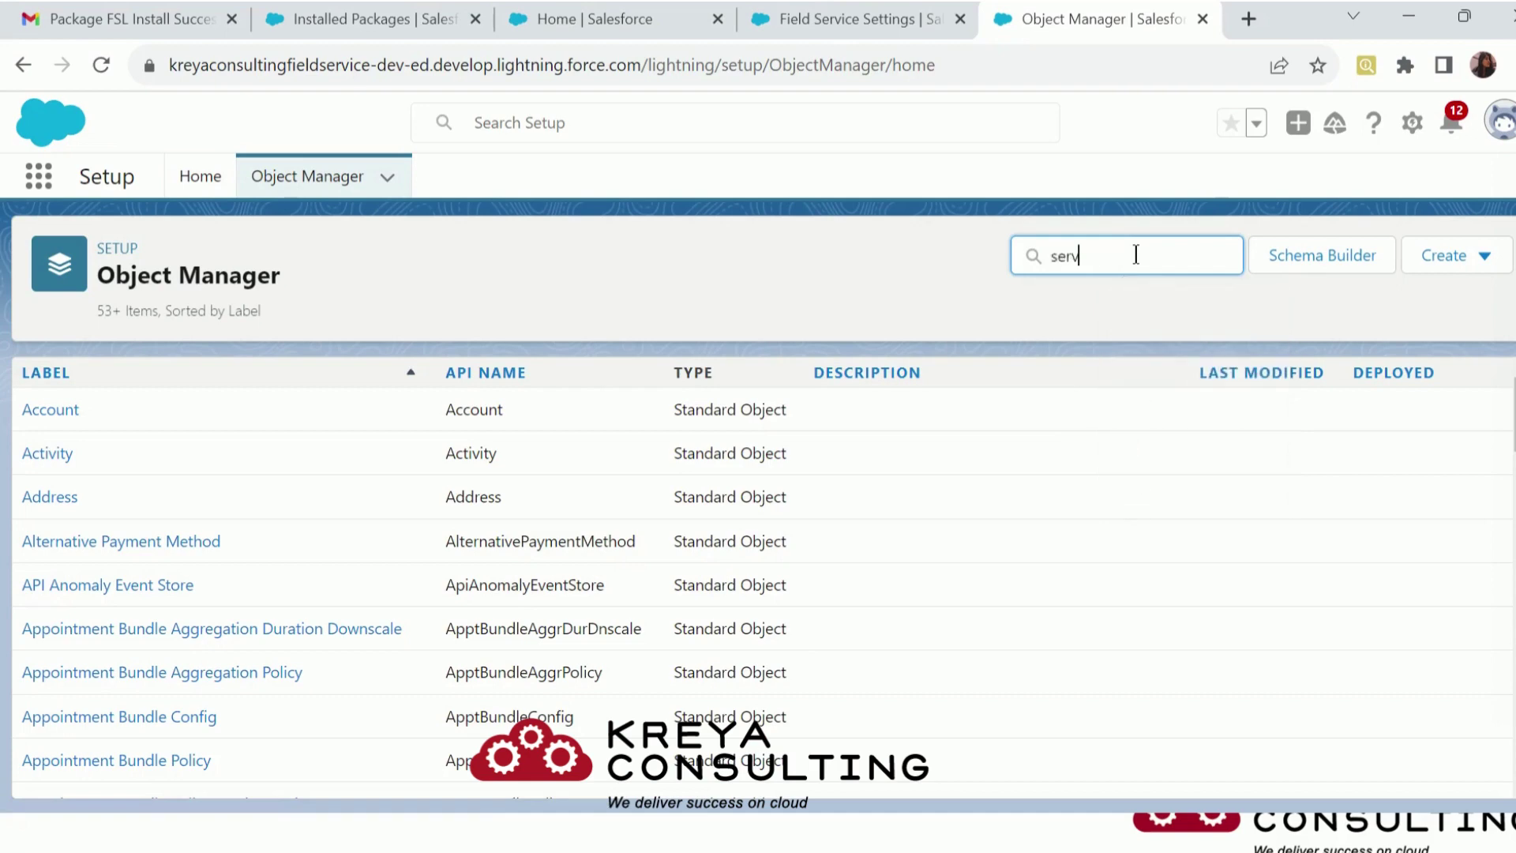
type("icw")
key("BackSpace")
type("e")
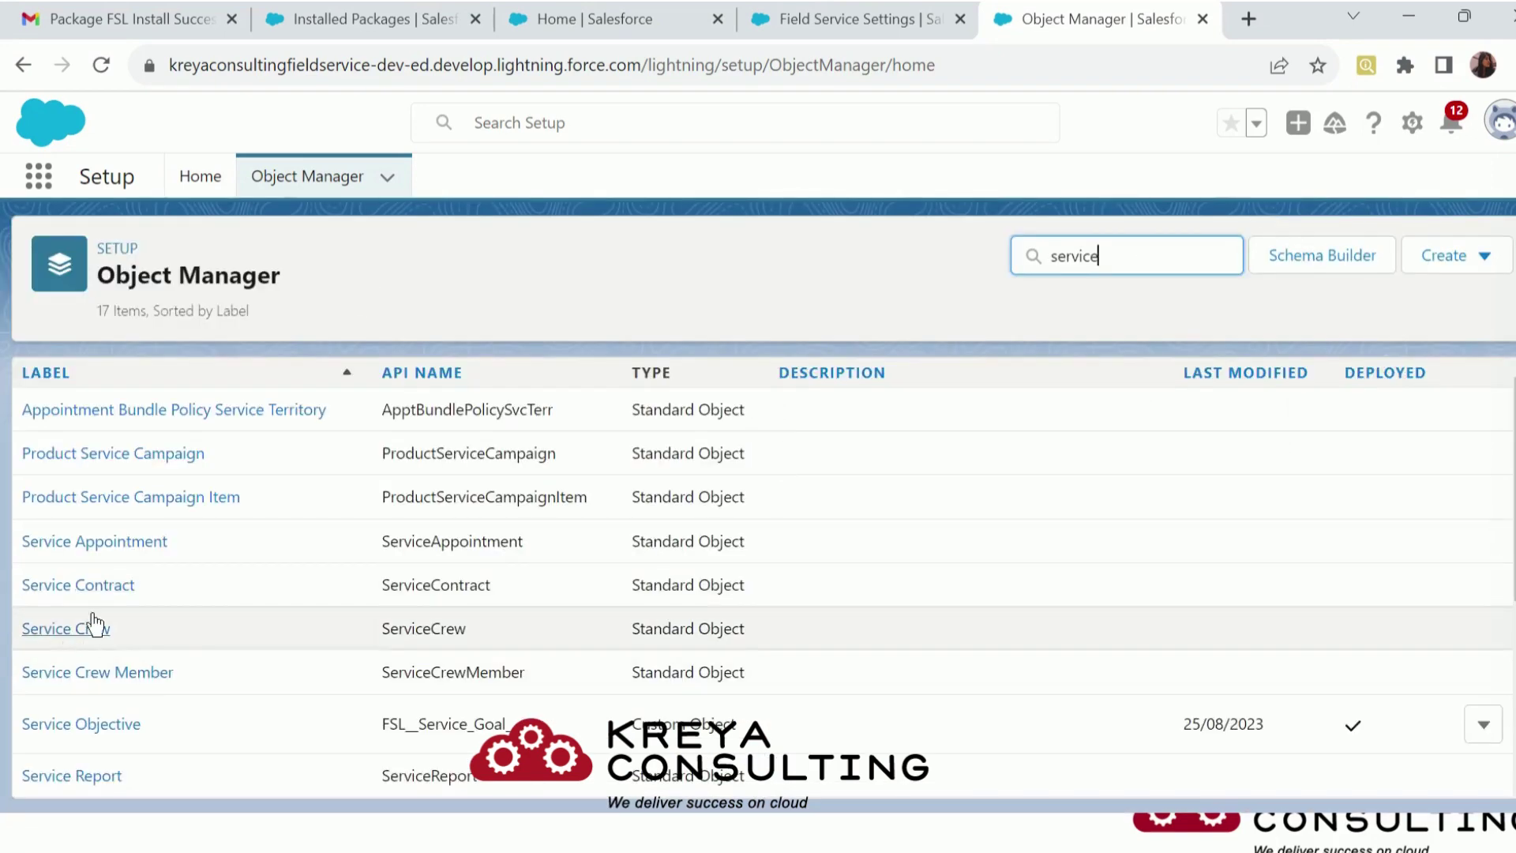
left_click(111, 555)
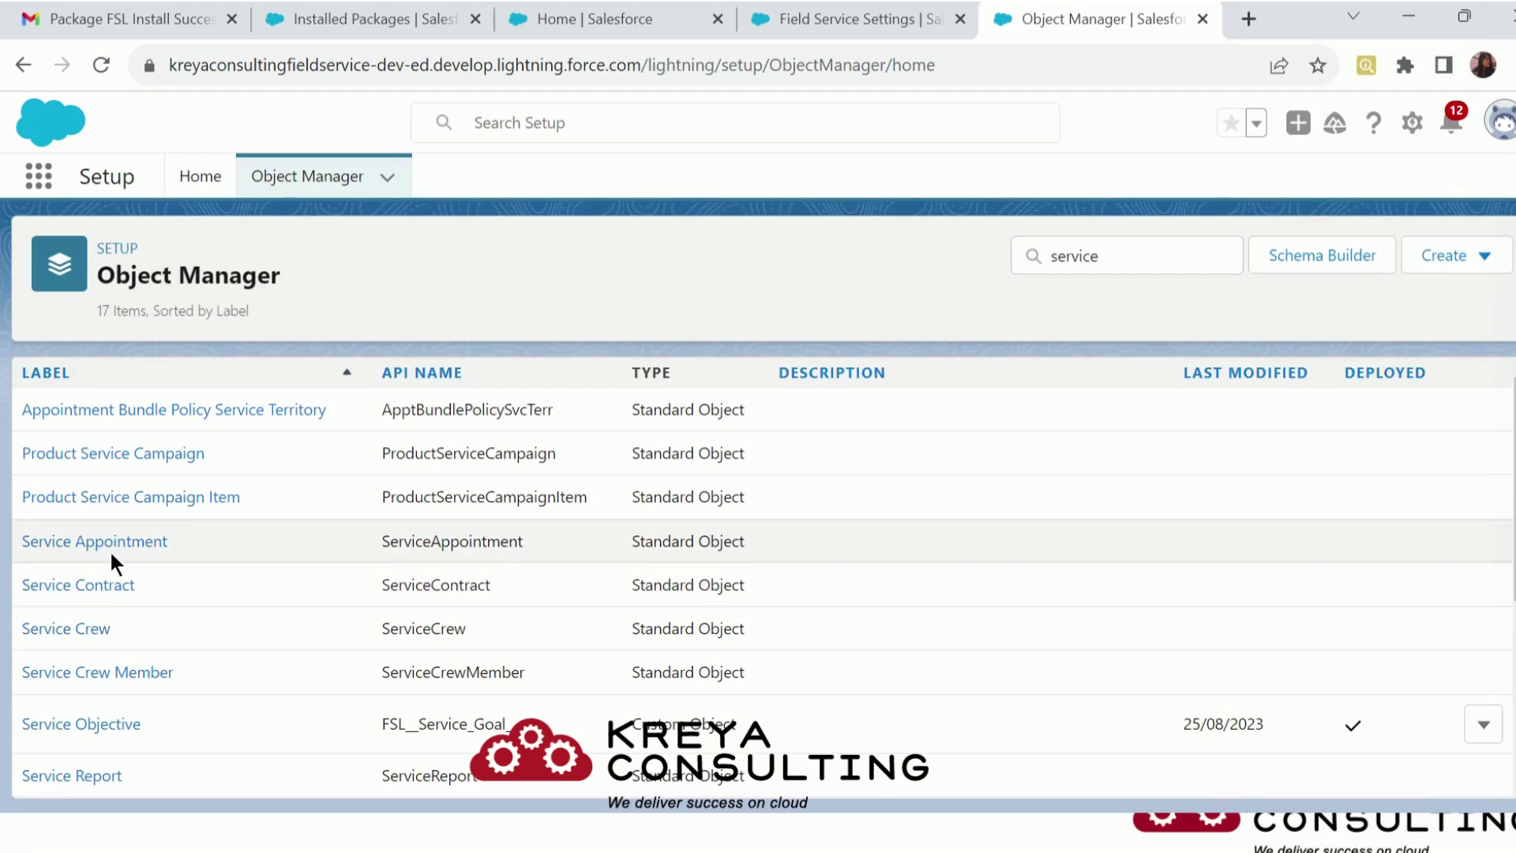
left_click(118, 548)
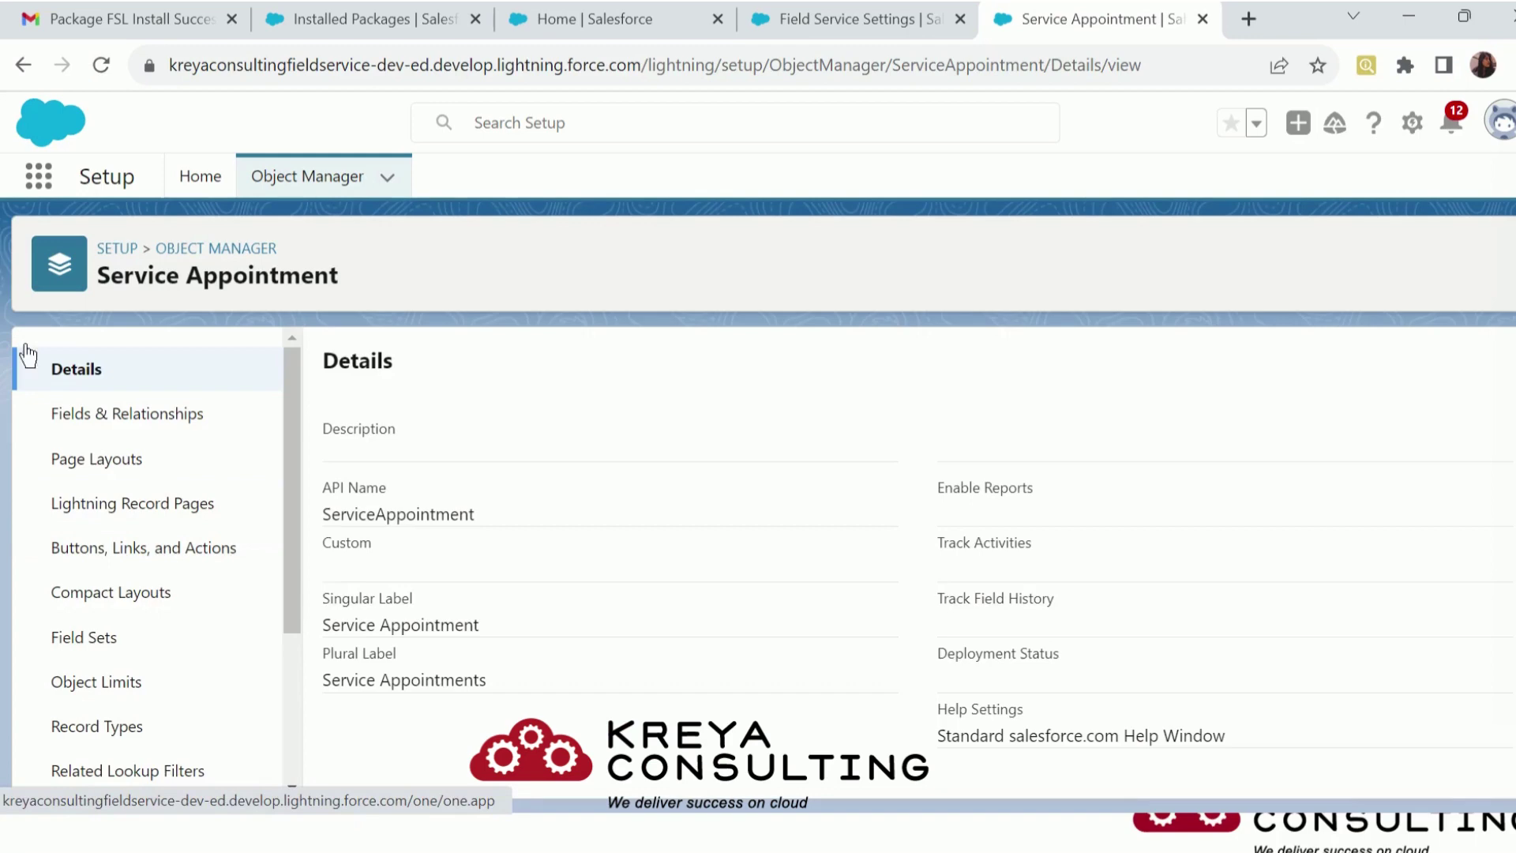
Open the page layout assignments of the Service Appointment object for editing.
left_click(78, 461)
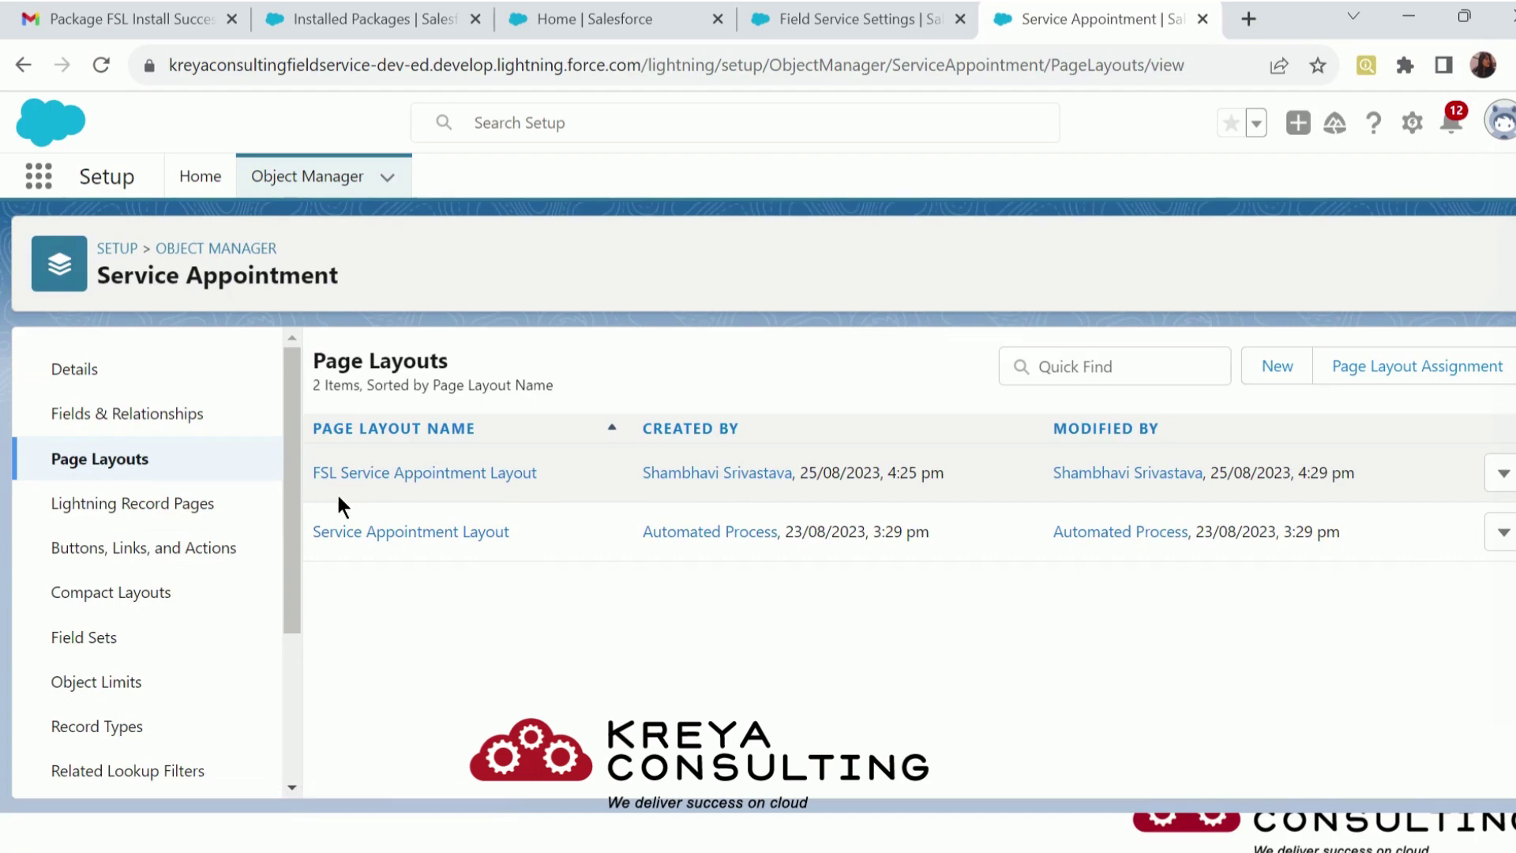
left_click(1324, 385)
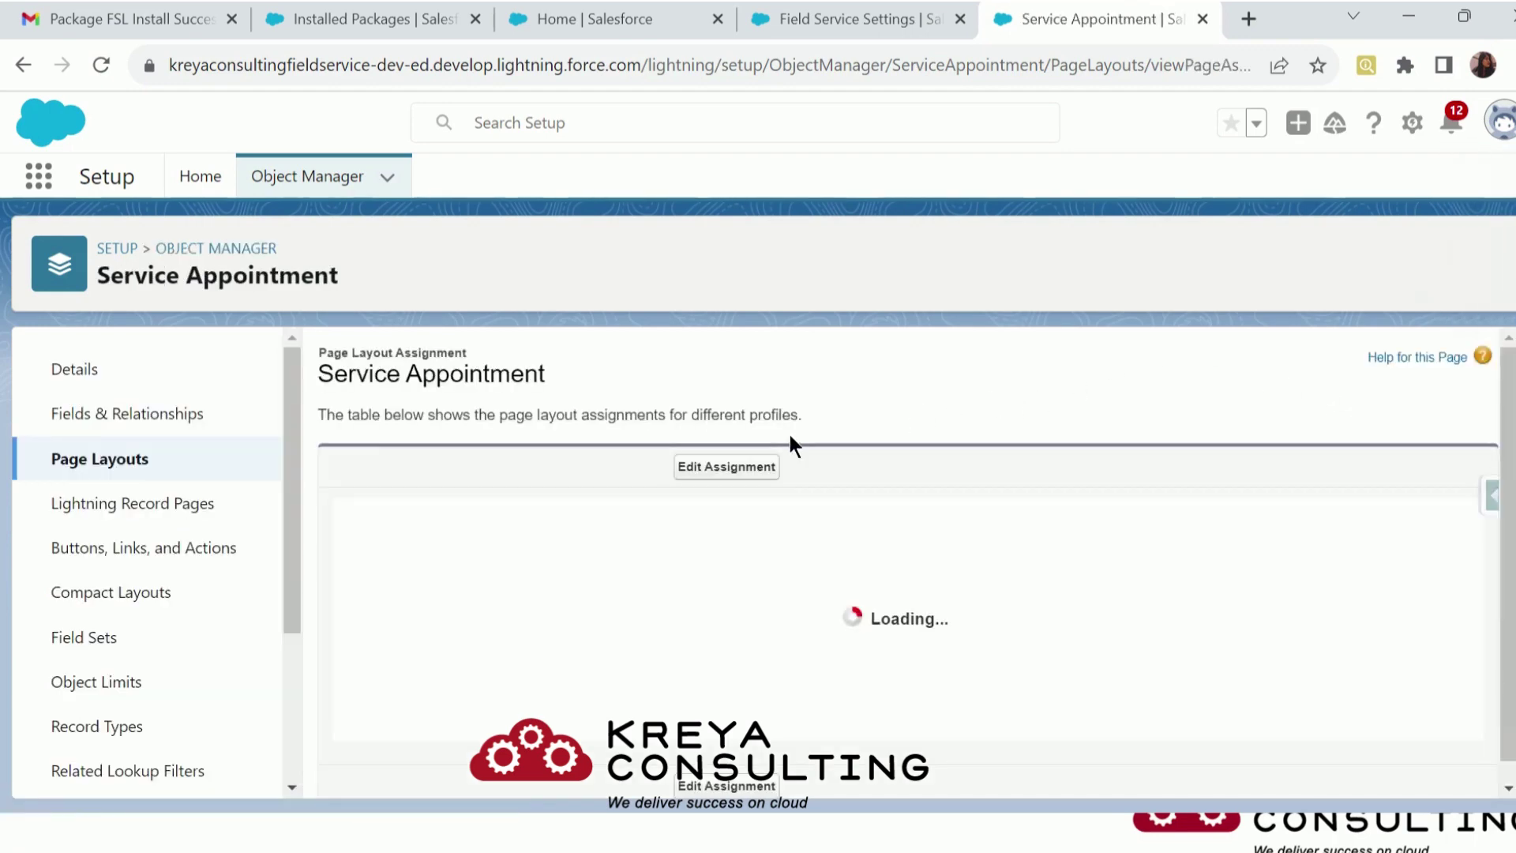
left_click(751, 468)
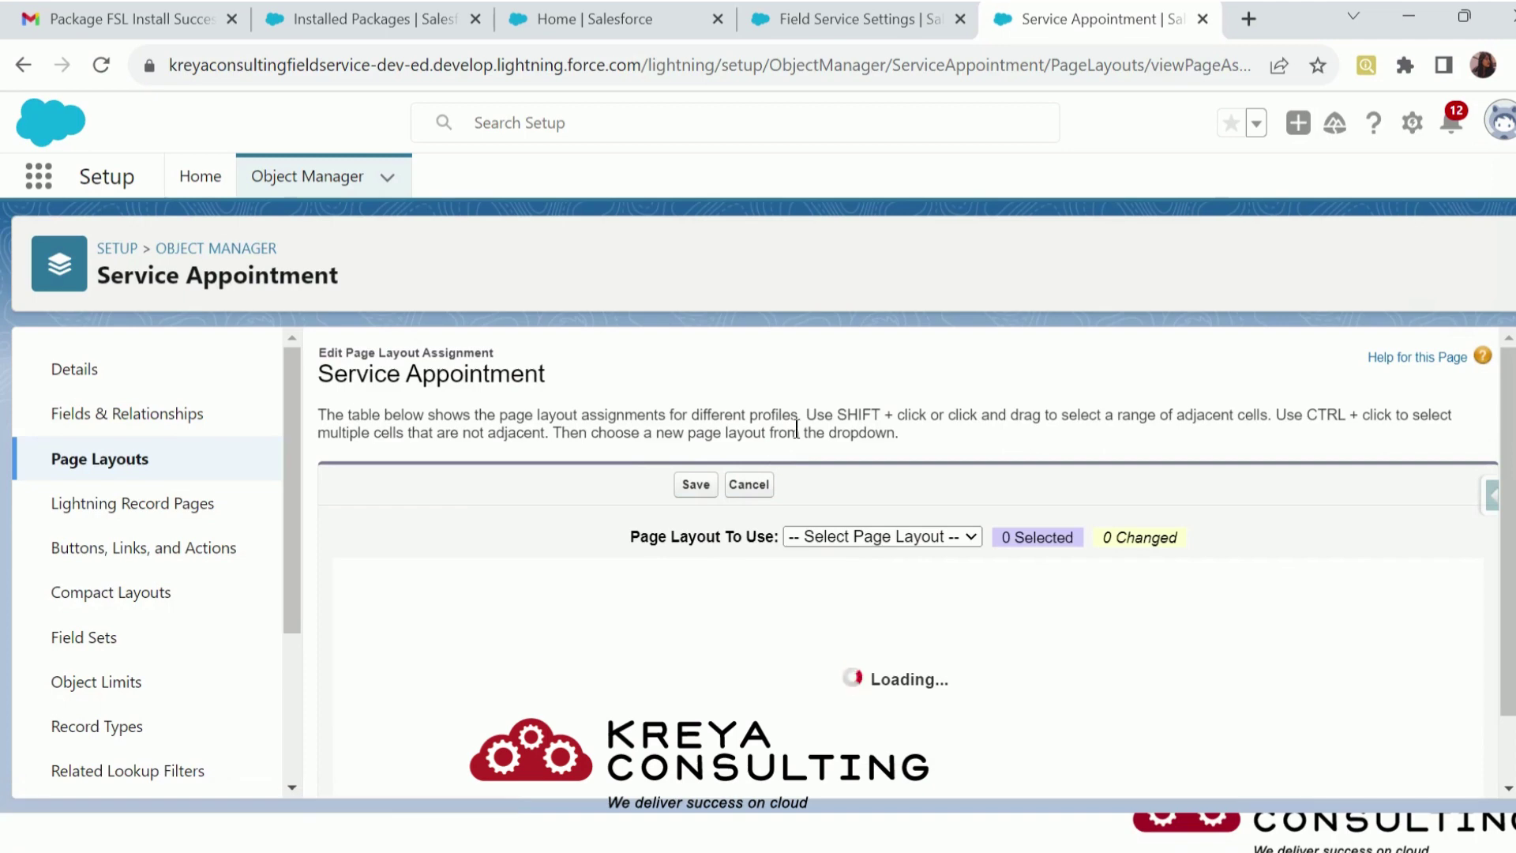
Assign the FSL Service Appointment Layout to the System Administrator profile and save the page layout assignment.
scroll(796, 428, "down", 1)
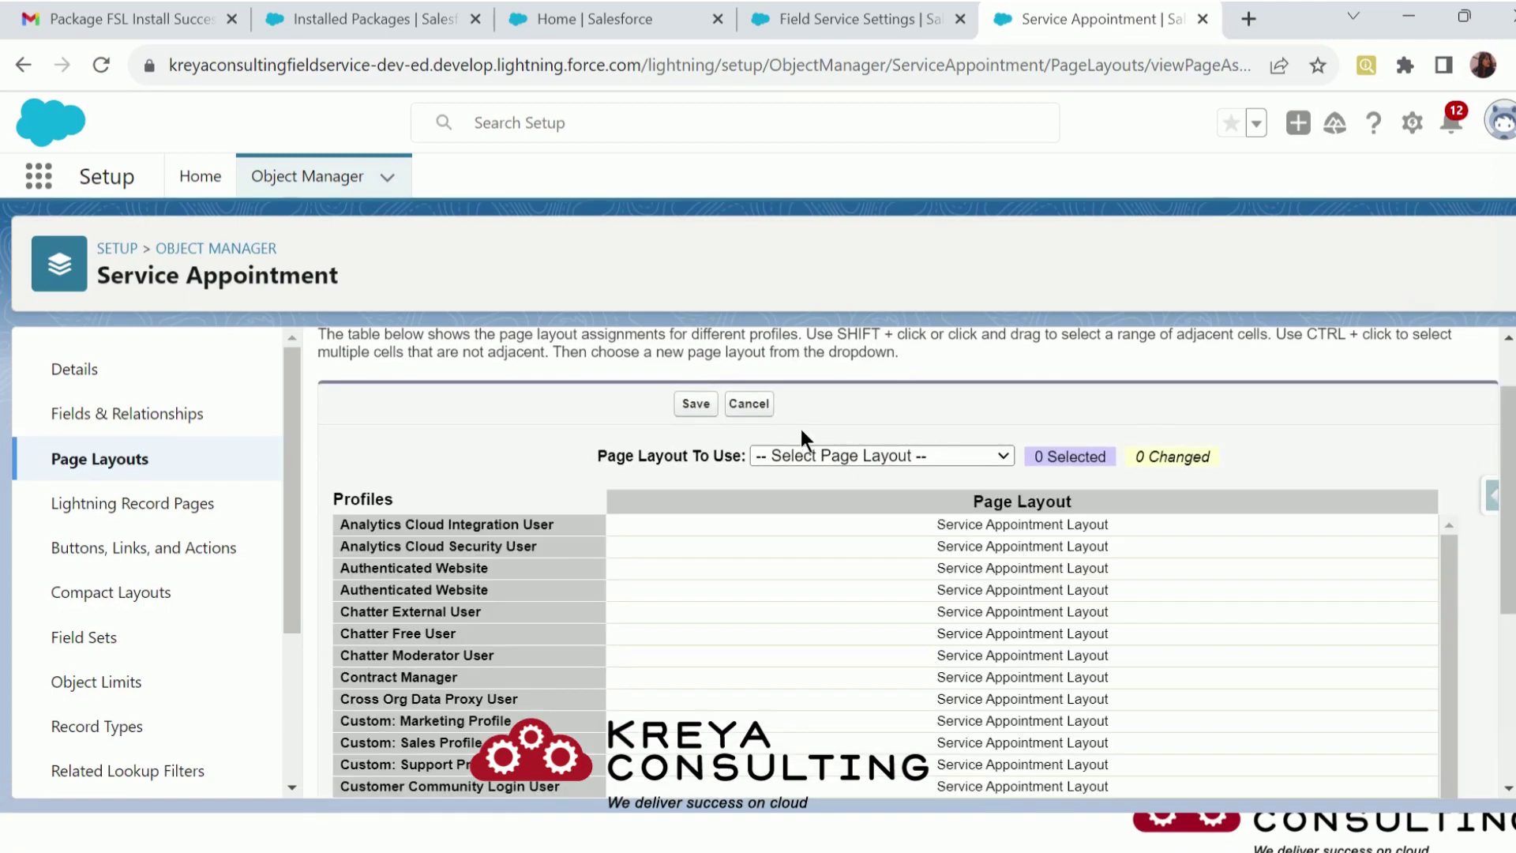
scroll(1208, 747, "down", 5)
scroll(1212, 750, "down", 5)
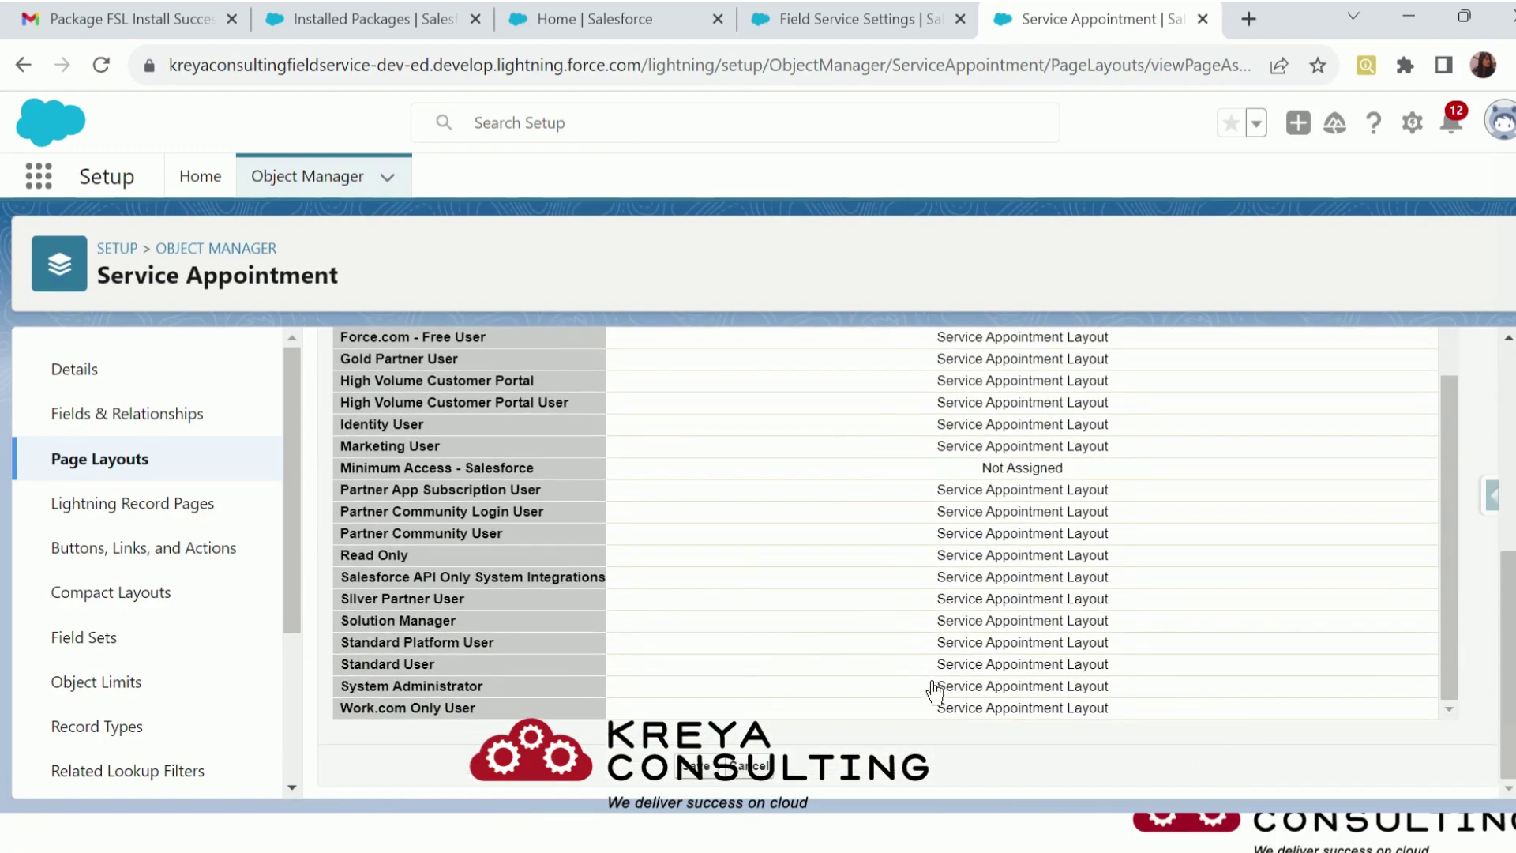
left_click(1000, 687)
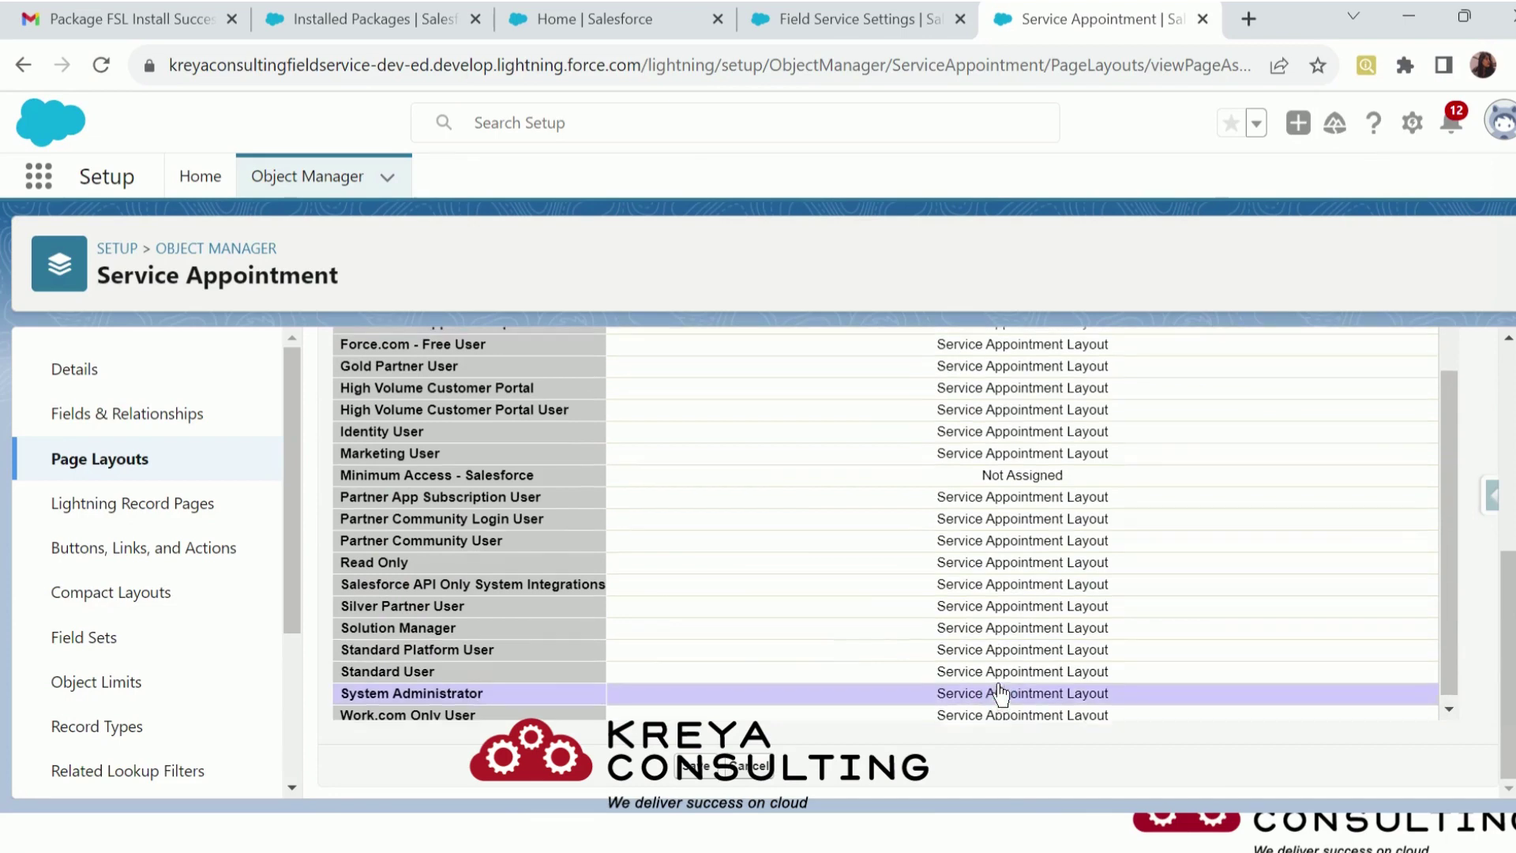
scroll(999, 687, "up", 4)
scroll(677, 539, "up", 4)
scroll(677, 539, "up", 2)
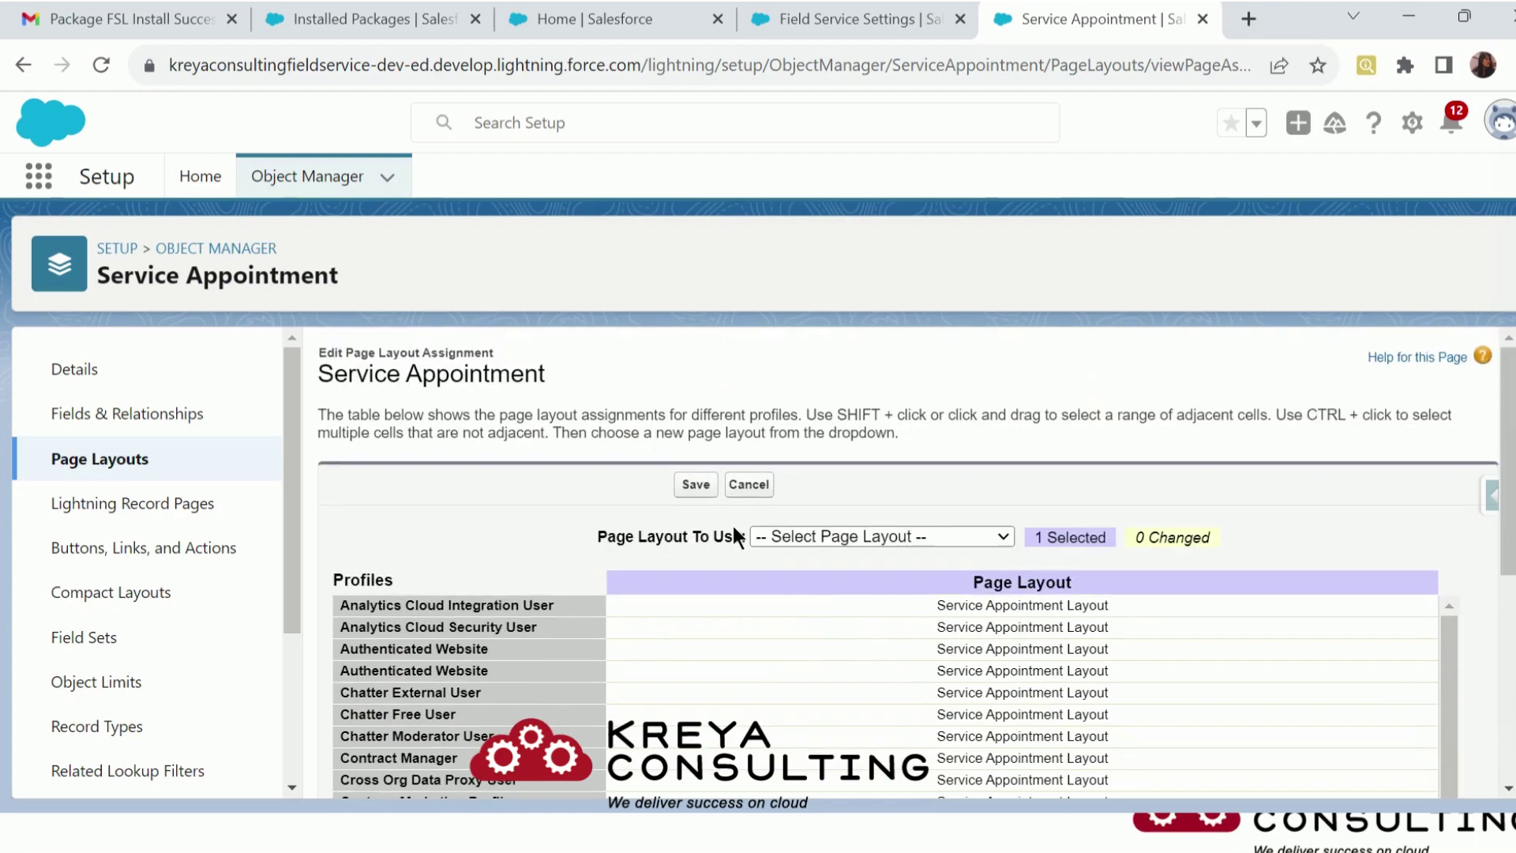
left_click(789, 537)
left_click(793, 577)
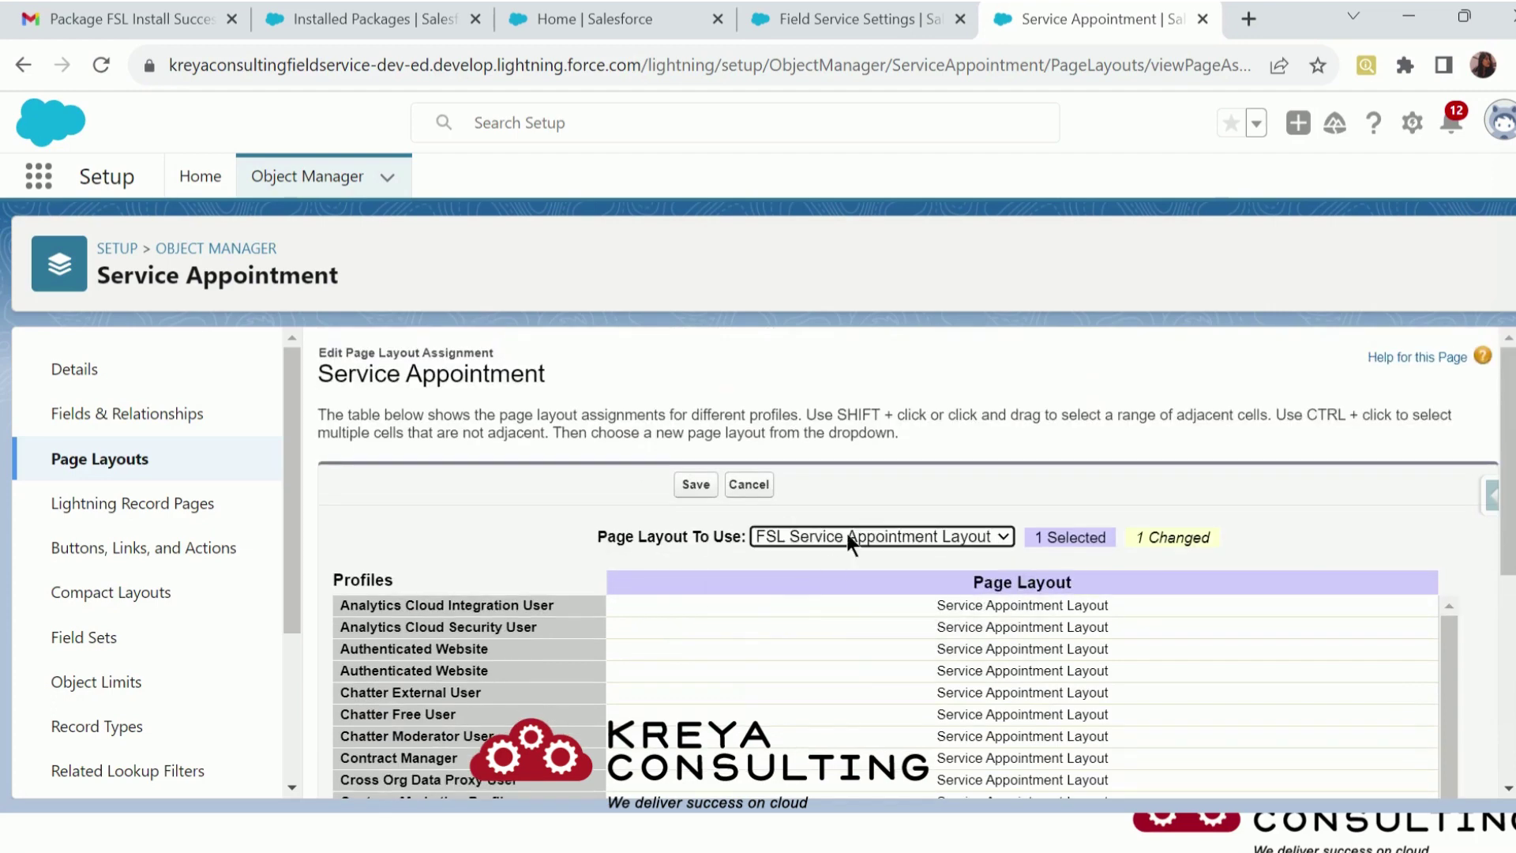
left_click(688, 495)
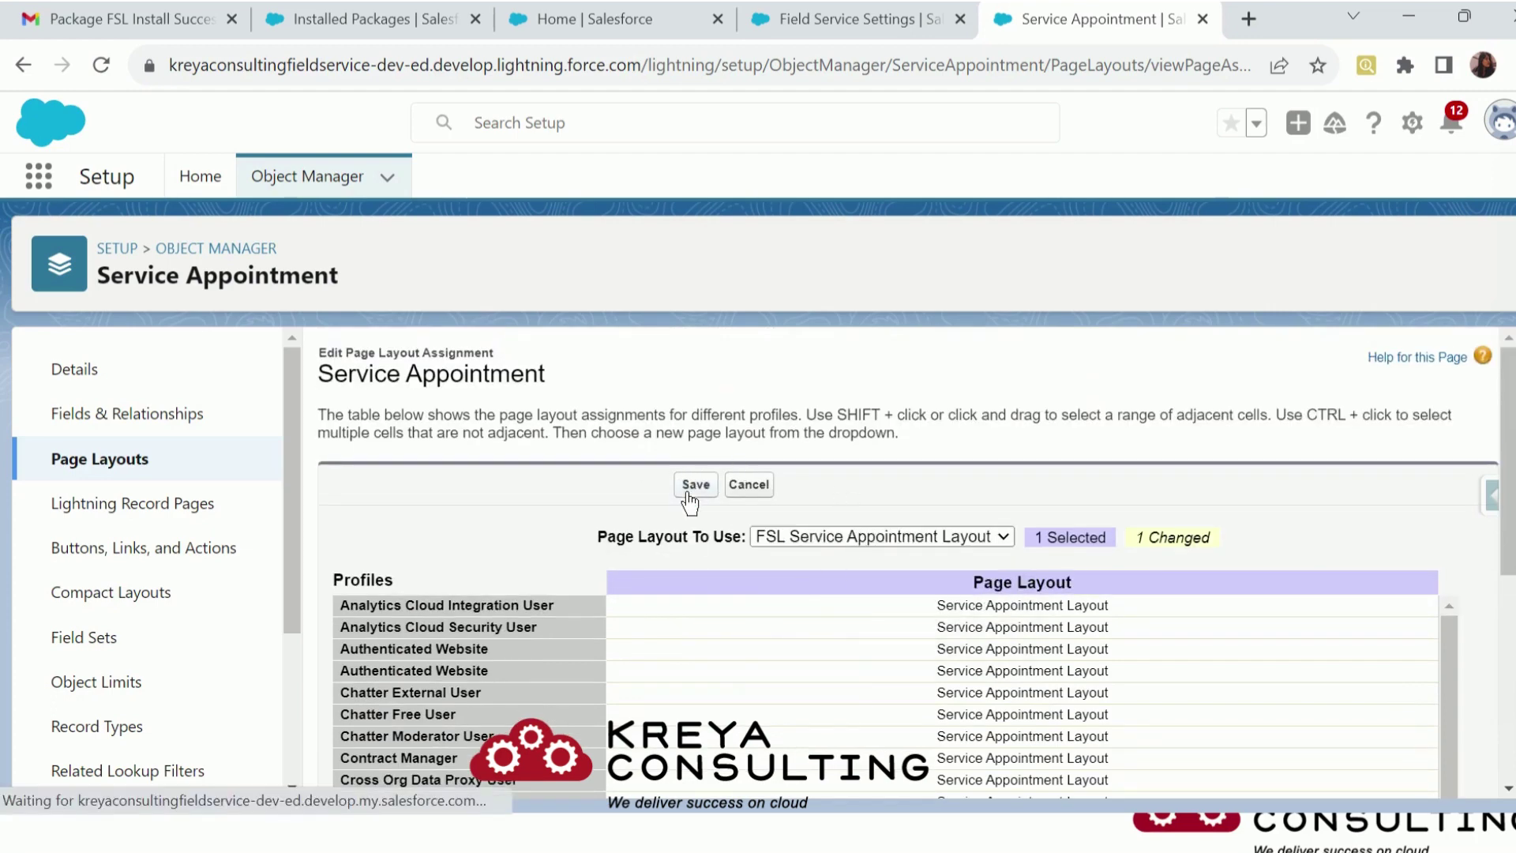